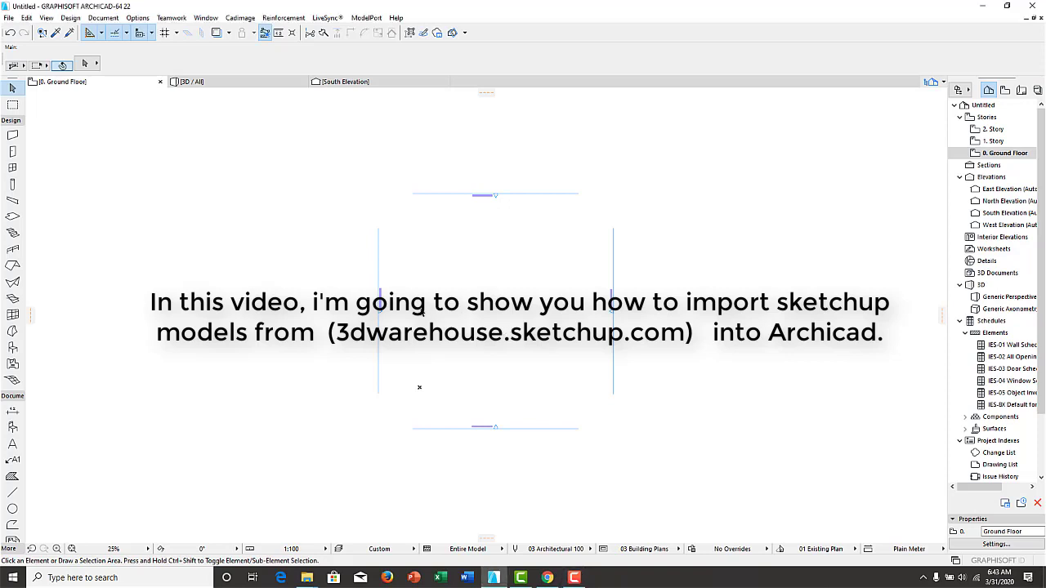
Step: Leave the empty ARCHICAD ground-floor plan and switch to a new Google tab in Chrome
scroll(422, 313, "down", 2)
scroll(193, 267, "up", 2)
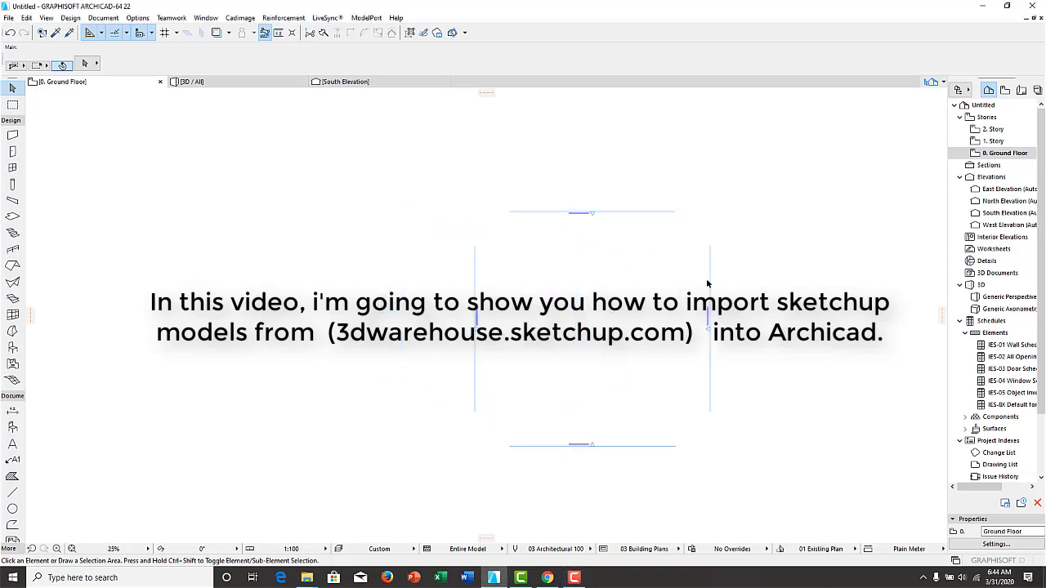
middle_click_drag(848, 275, 730, 261)
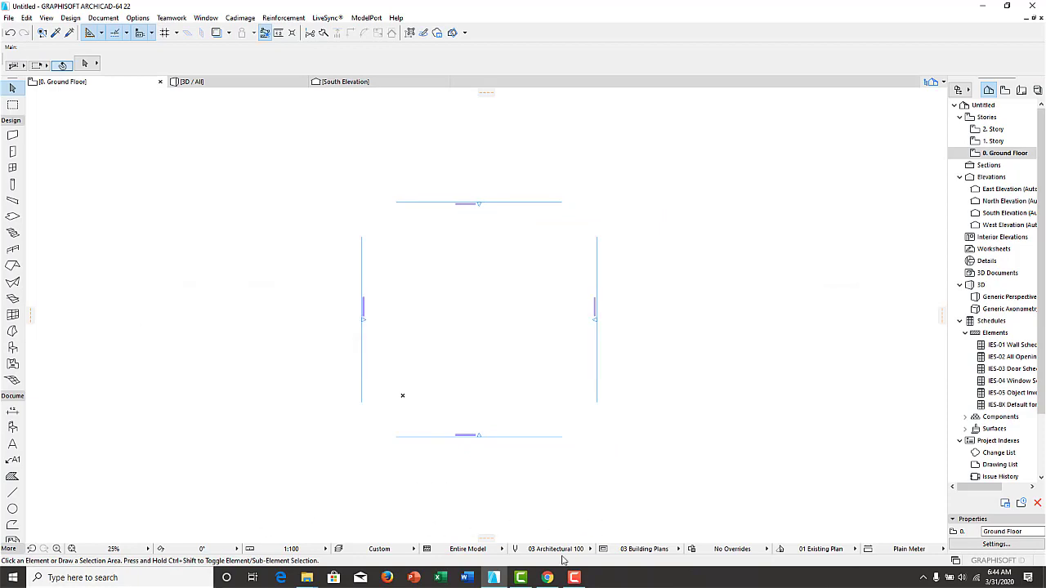
left_click(548, 578)
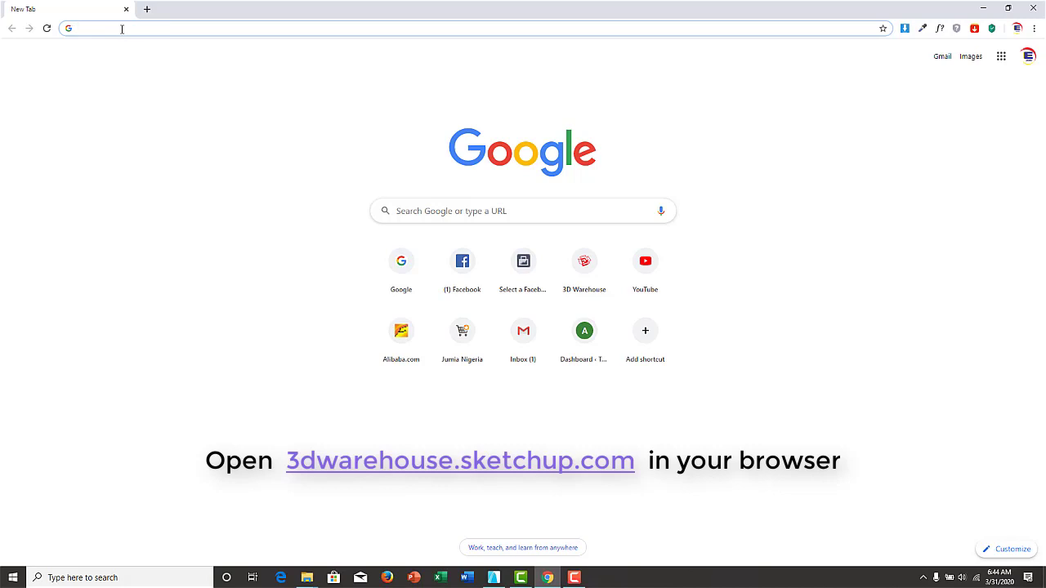
Step: Go to 3dwarehouse.sketchup.com in Chrome using the autocompleted address
type("3d")
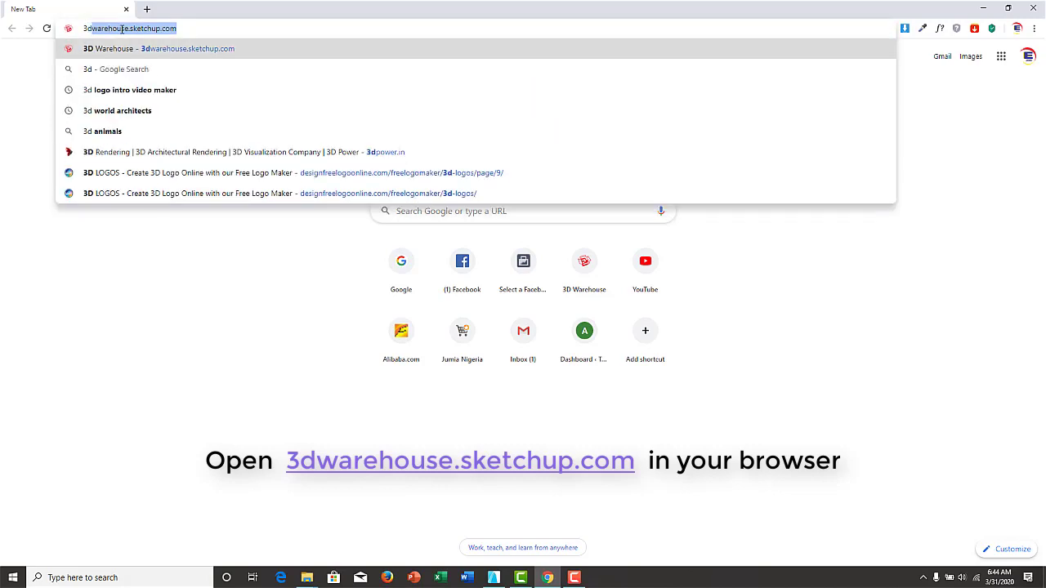
type("ware")
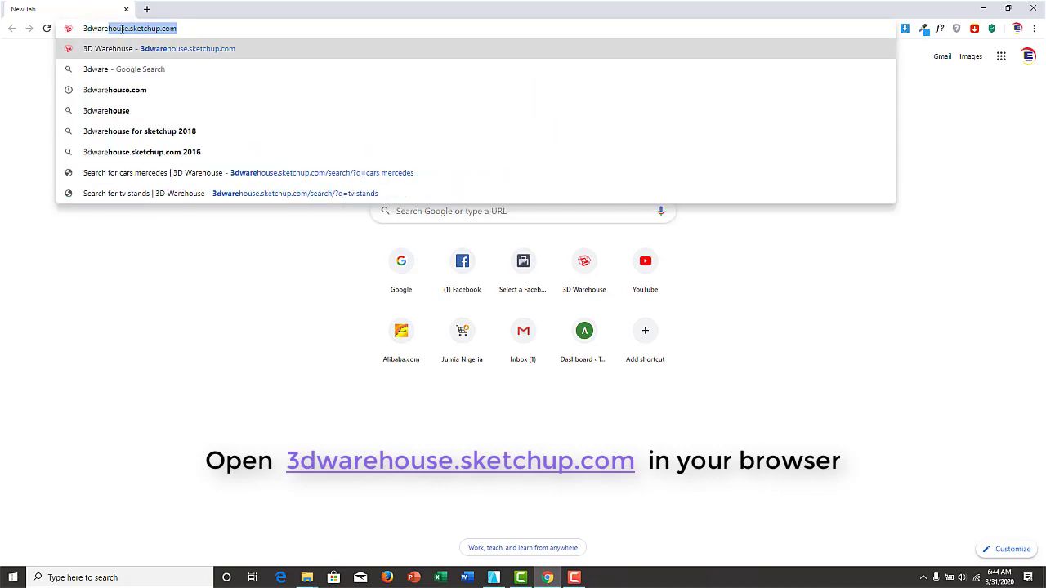
key("End")
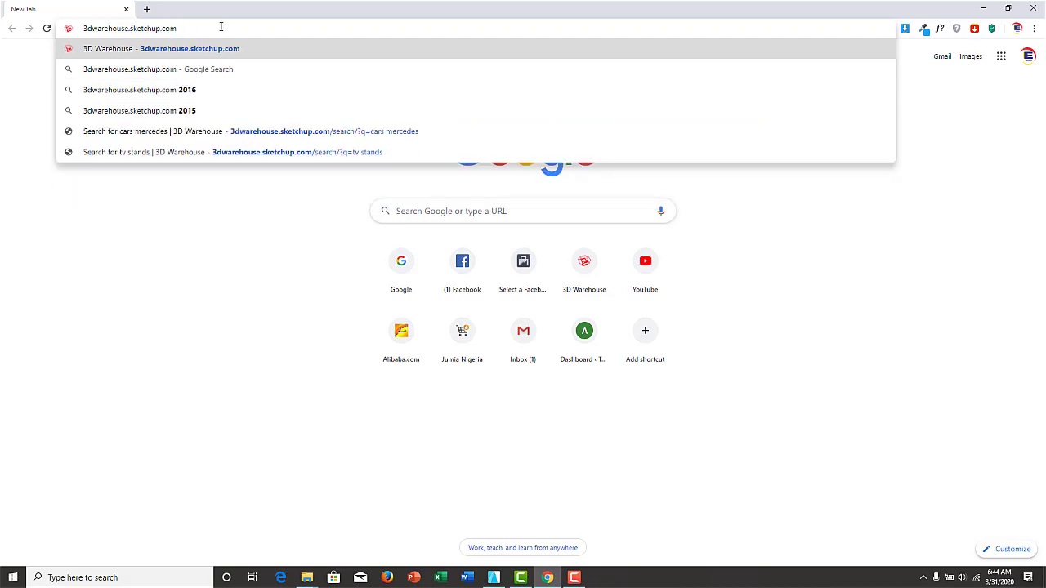
key("Return")
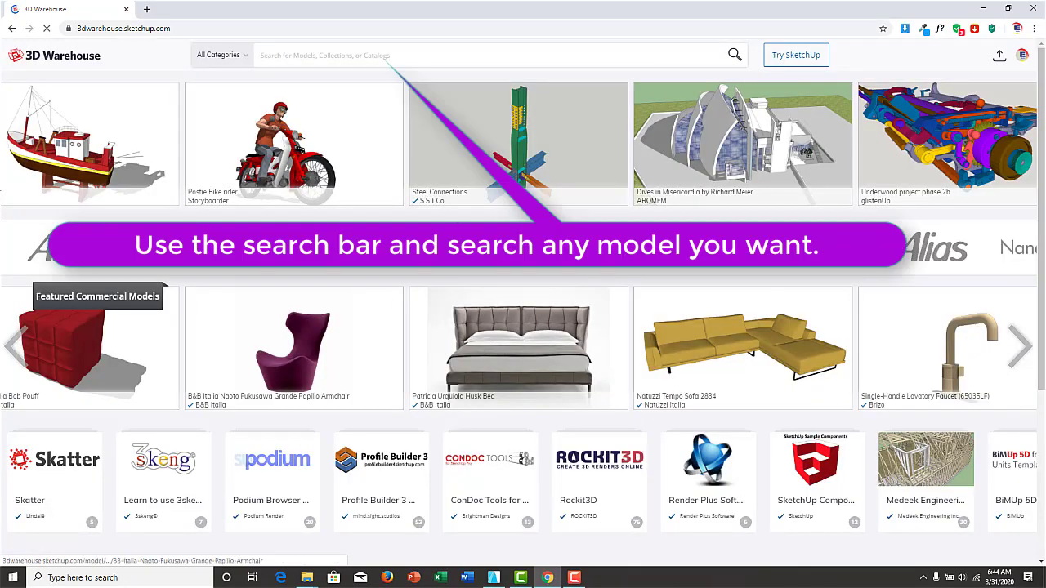
Step: Search 3D Warehouse for 'cars mercedes' models
left_click(304, 55)
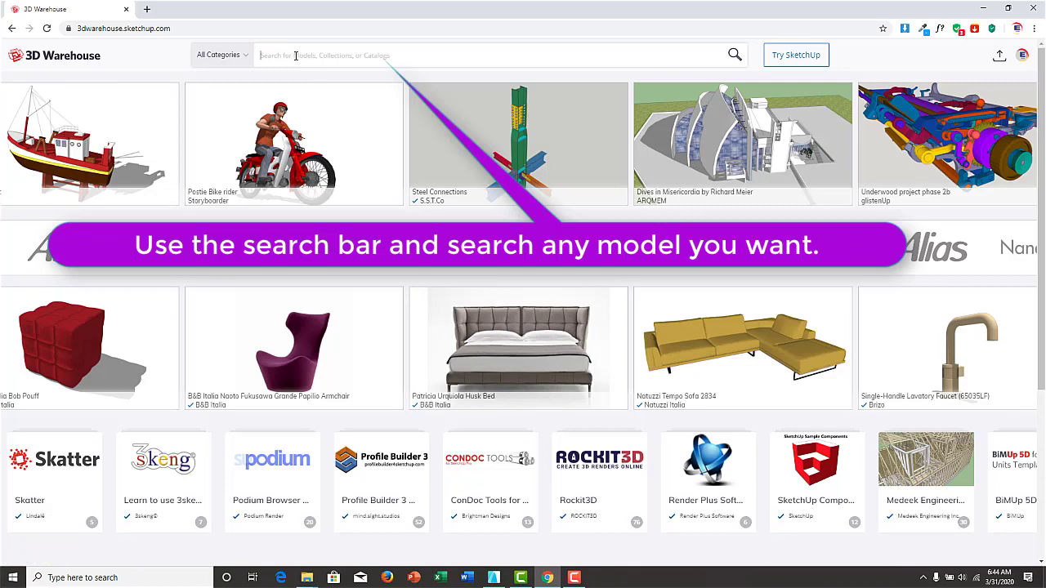
type("ca")
type("rs")
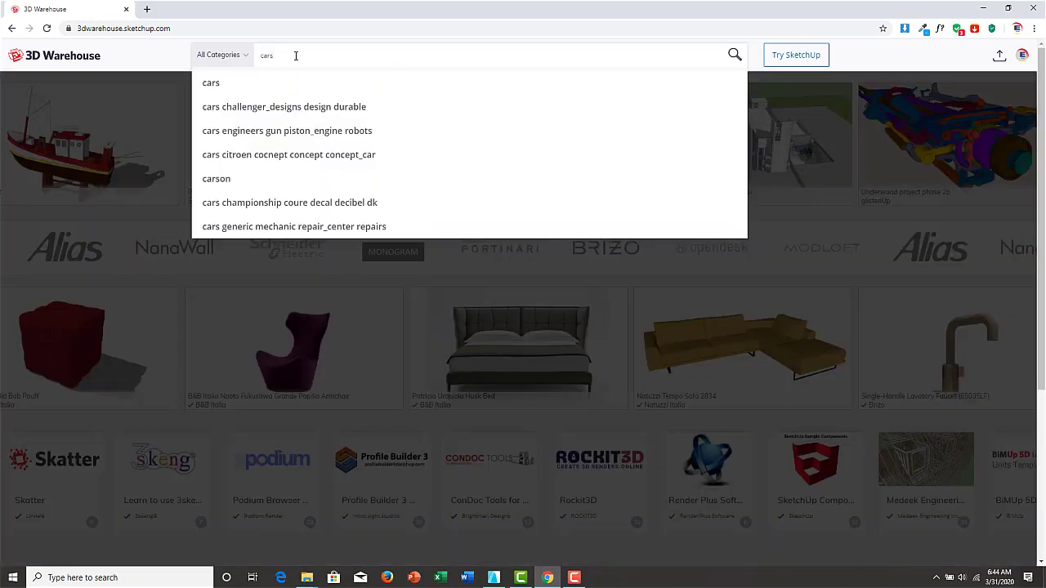
type(" merce")
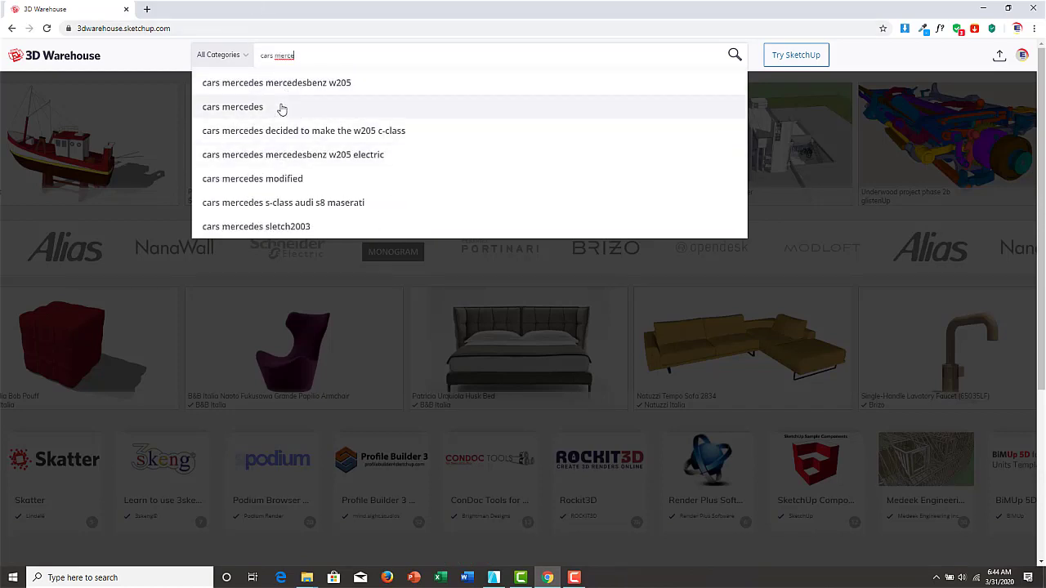
left_click(265, 112)
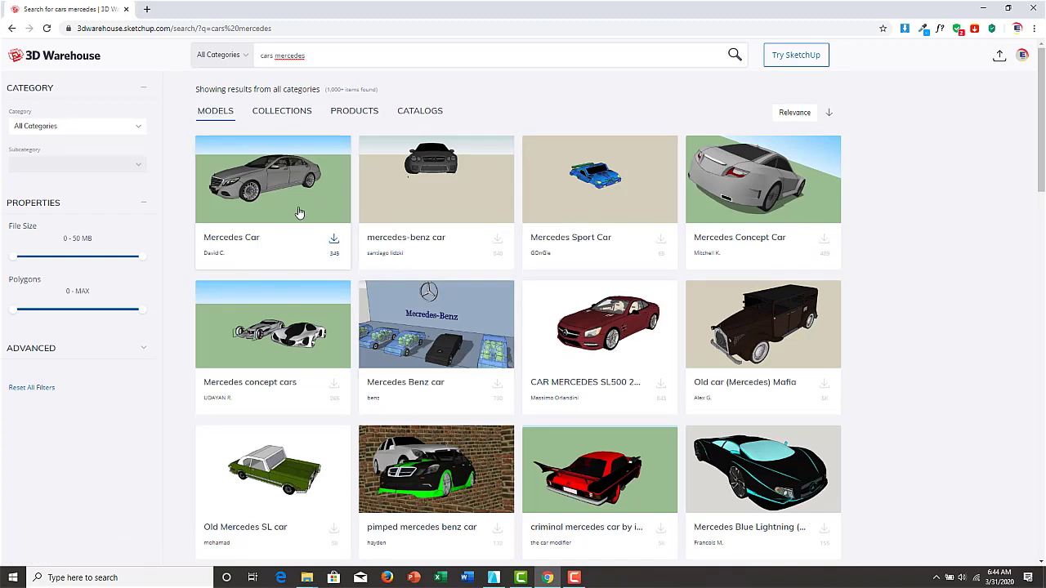
Step: Download the Mercedes Car model as a SketchUp 2017 file, car24 (1).skp
left_click(335, 241)
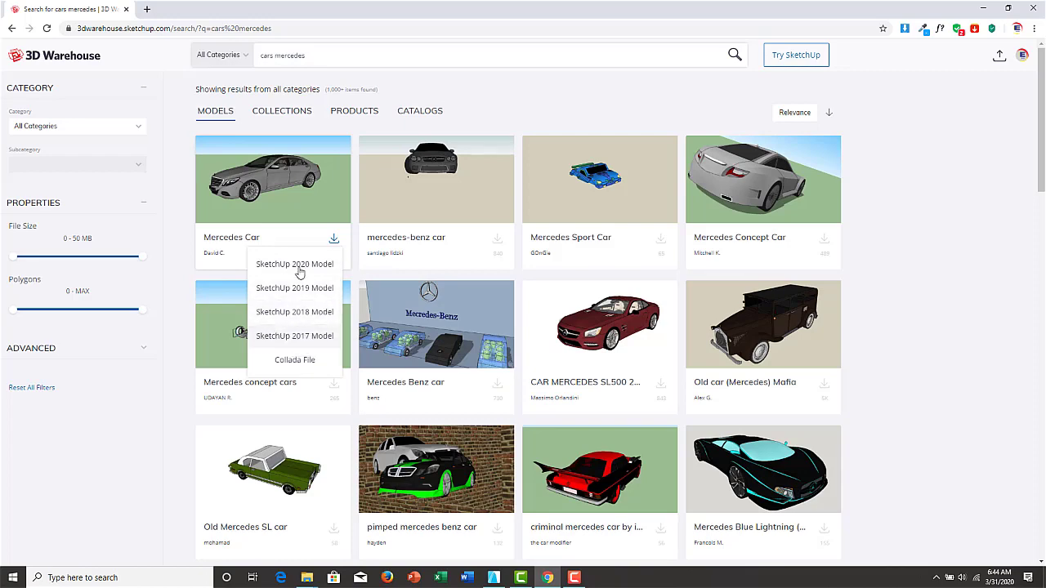
left_click(328, 226)
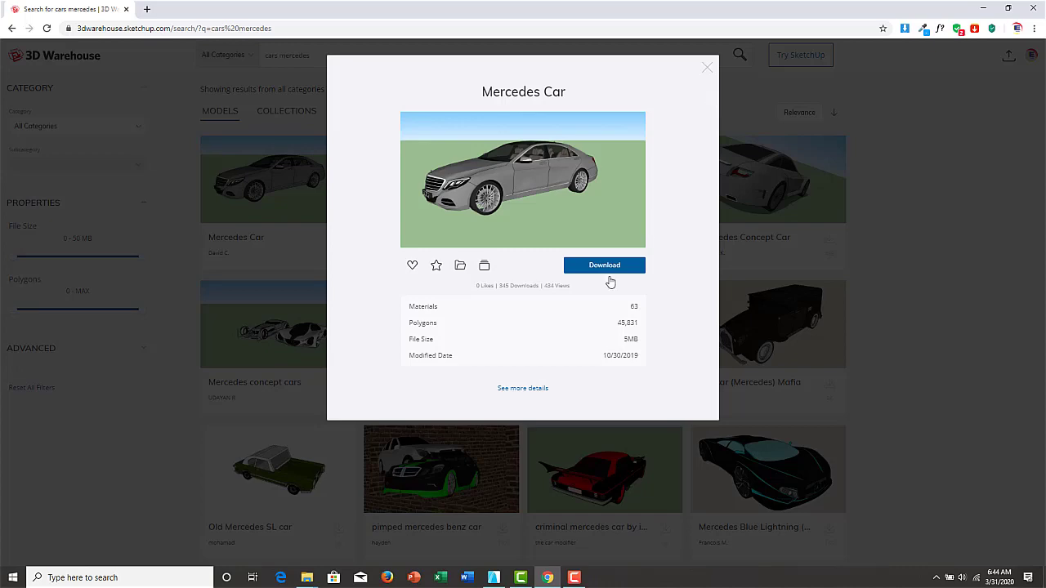
left_click(708, 75)
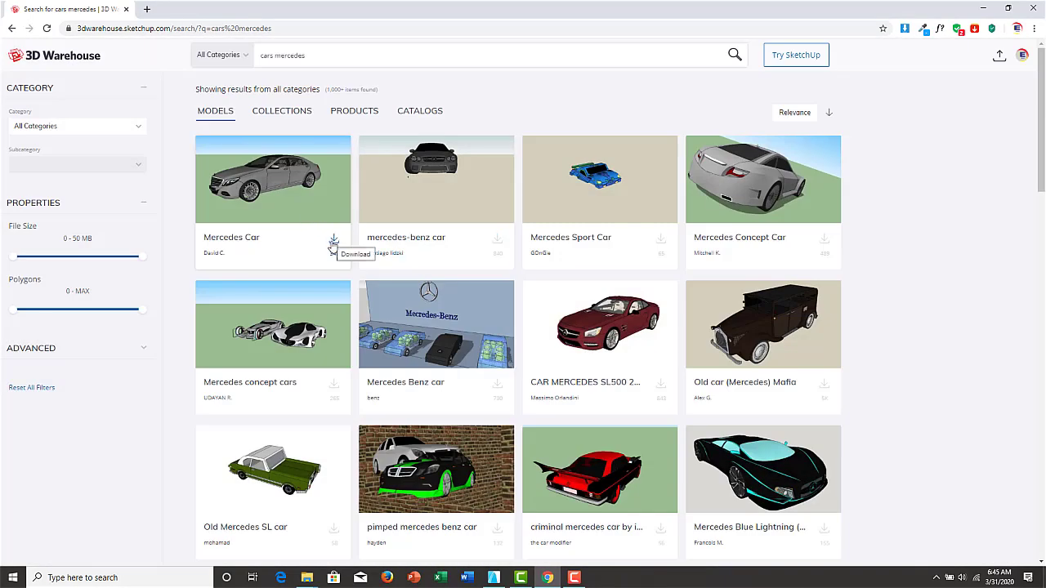
left_click(334, 241)
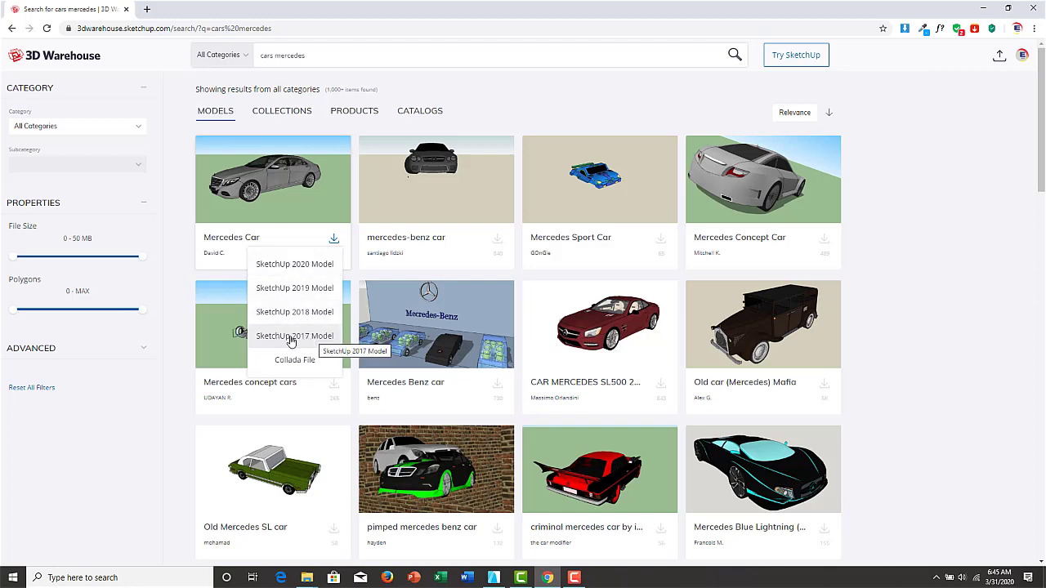
left_click(294, 337)
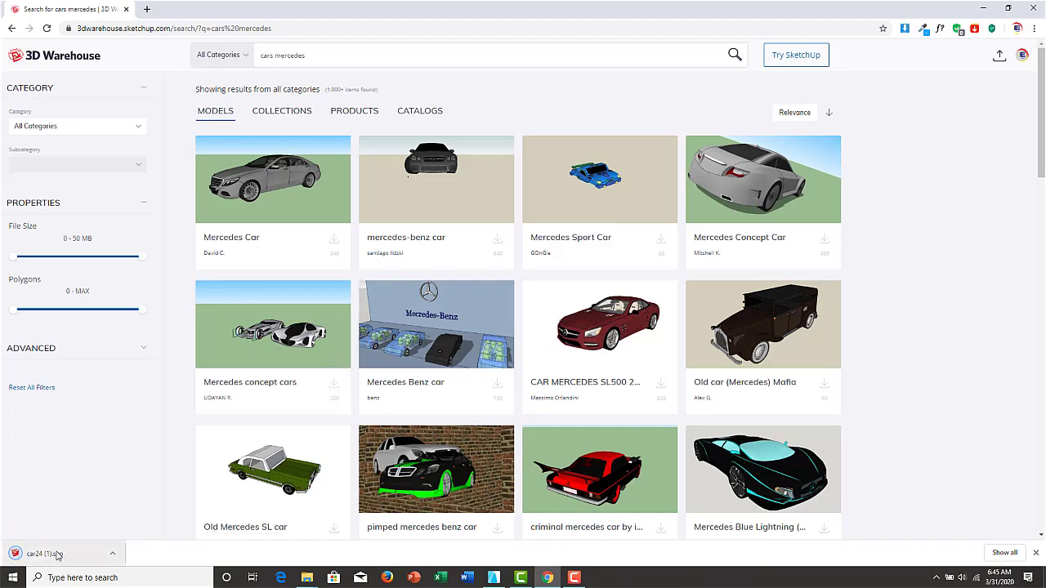
triple_click(322, 58)
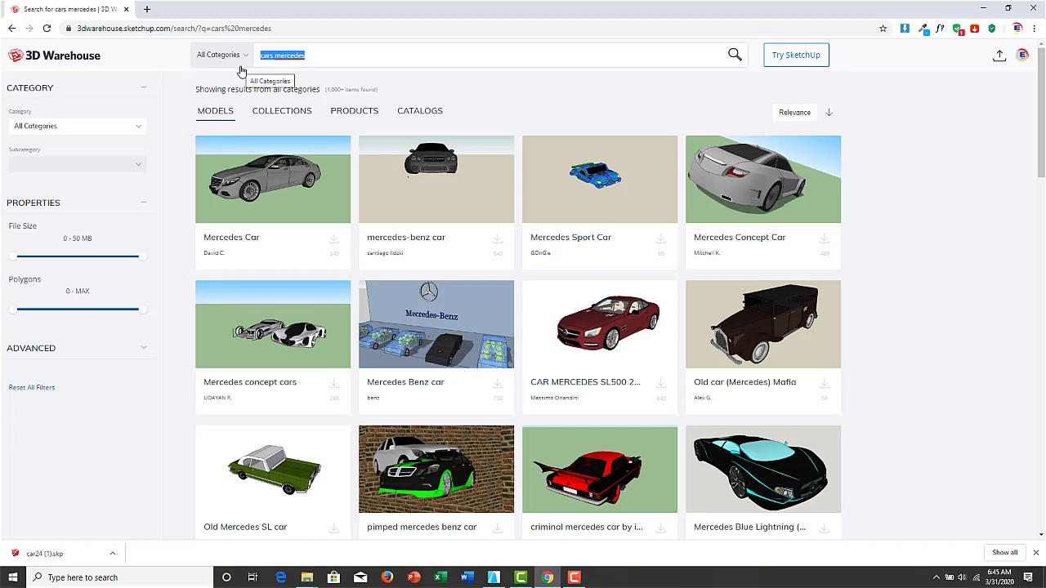
type("sofa")
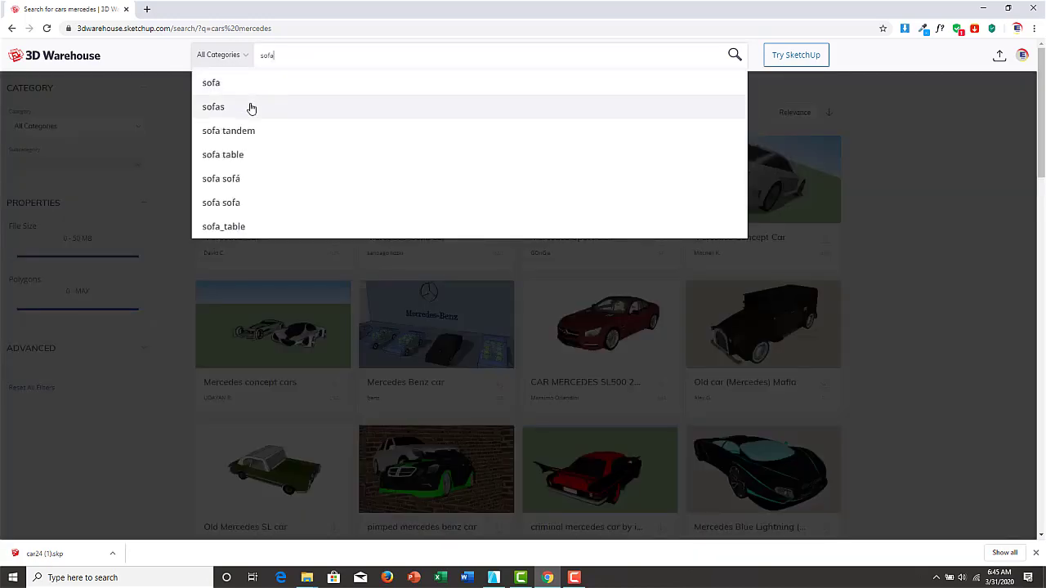
left_click(251, 108)
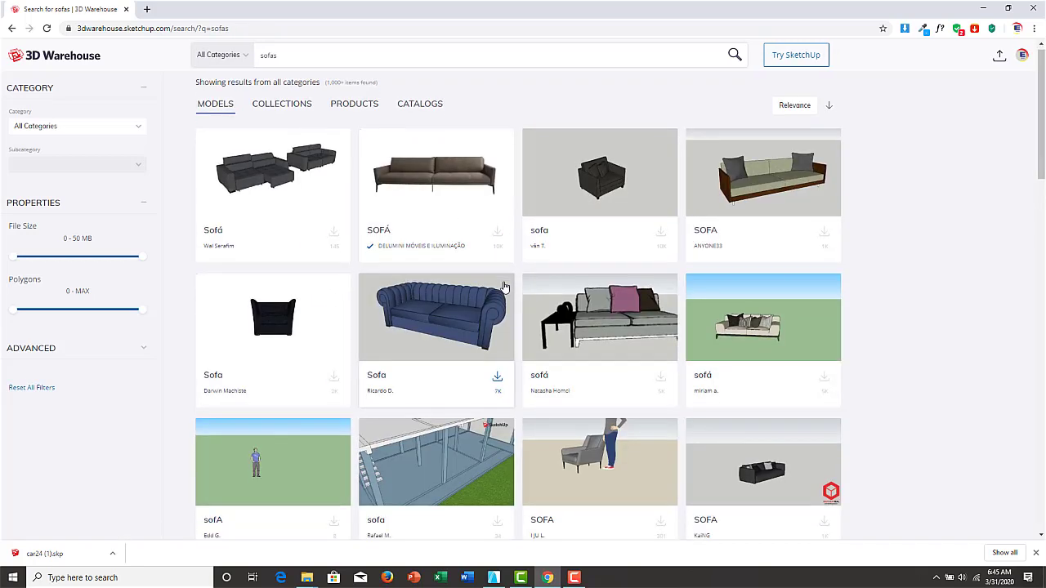
scroll(482, 282, "down", 3)
scroll(480, 290, "down", 3)
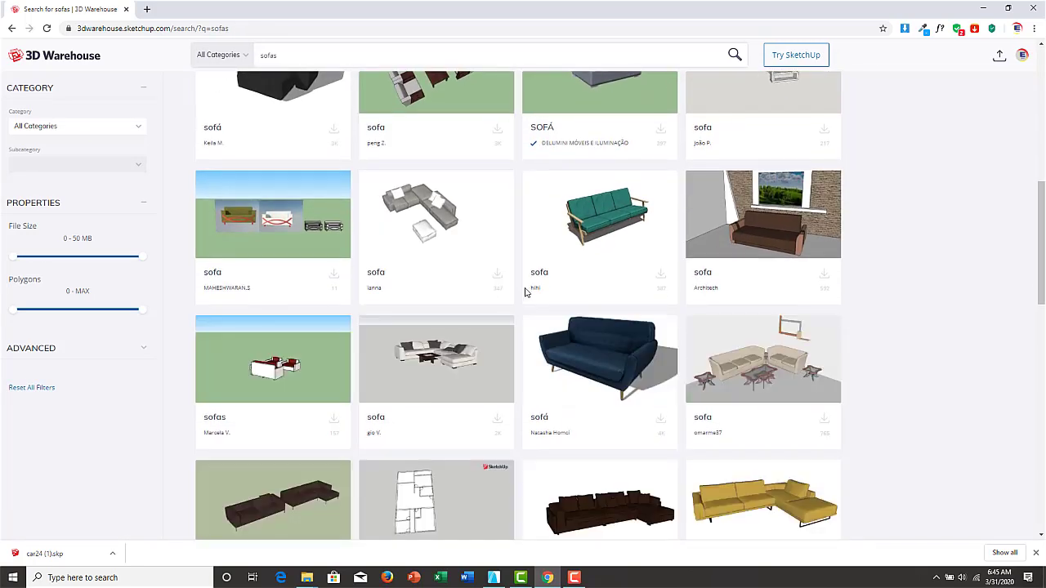
scroll(552, 303, "down", 1)
scroll(479, 303, "down", 2)
scroll(492, 322, "down", 2)
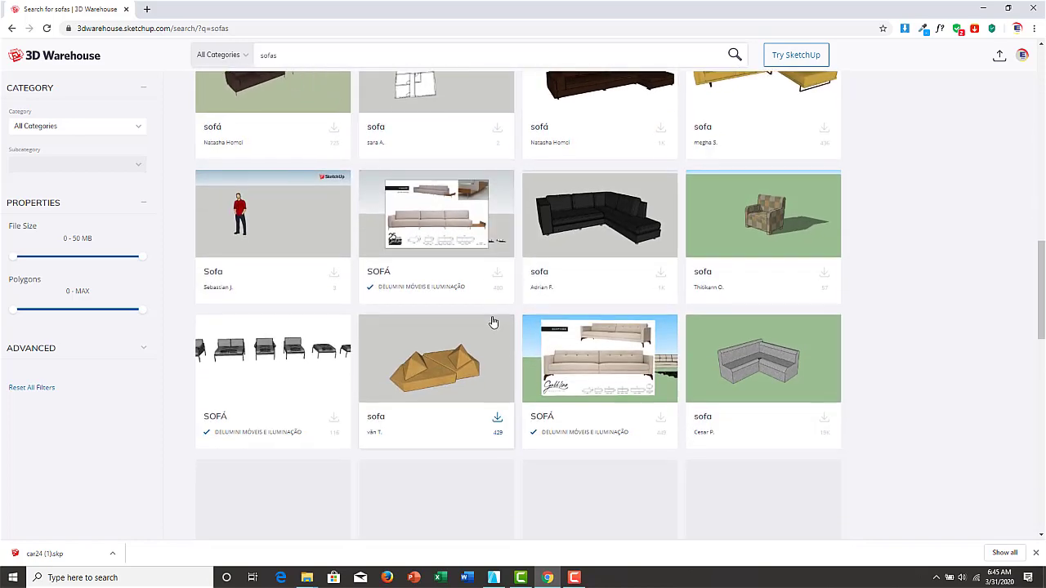
scroll(486, 315, "down", 3)
scroll(490, 319, "down", 2)
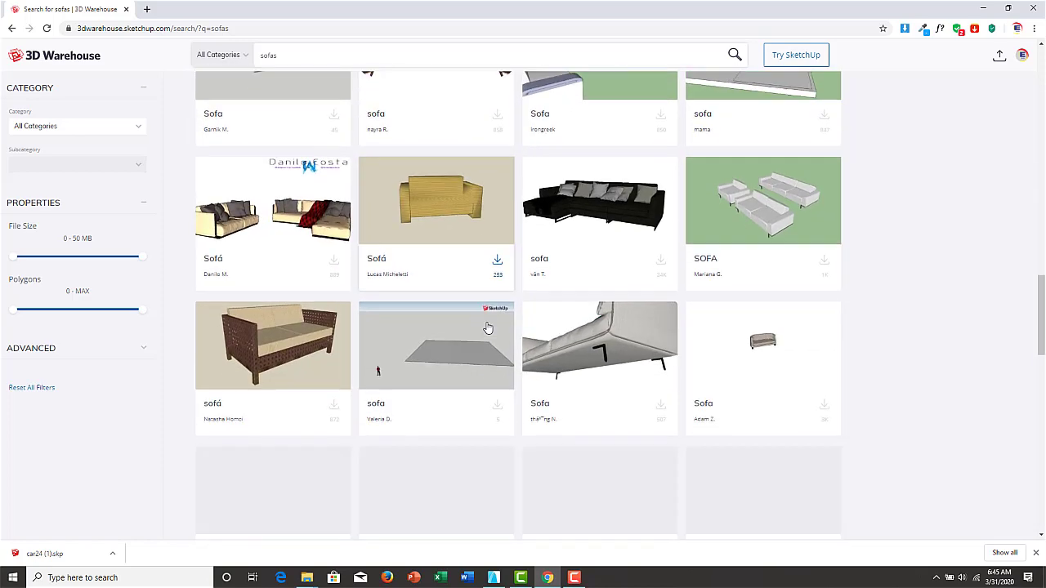
scroll(490, 325, "down", 1)
scroll(489, 327, "down", 2)
scroll(486, 326, "down", 1)
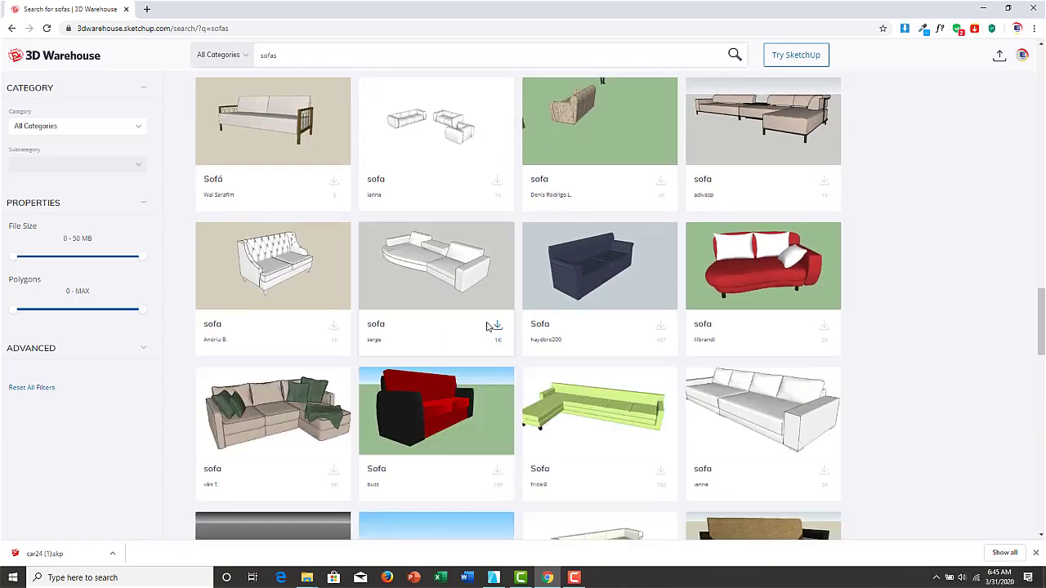
scroll(488, 330, "down", 2)
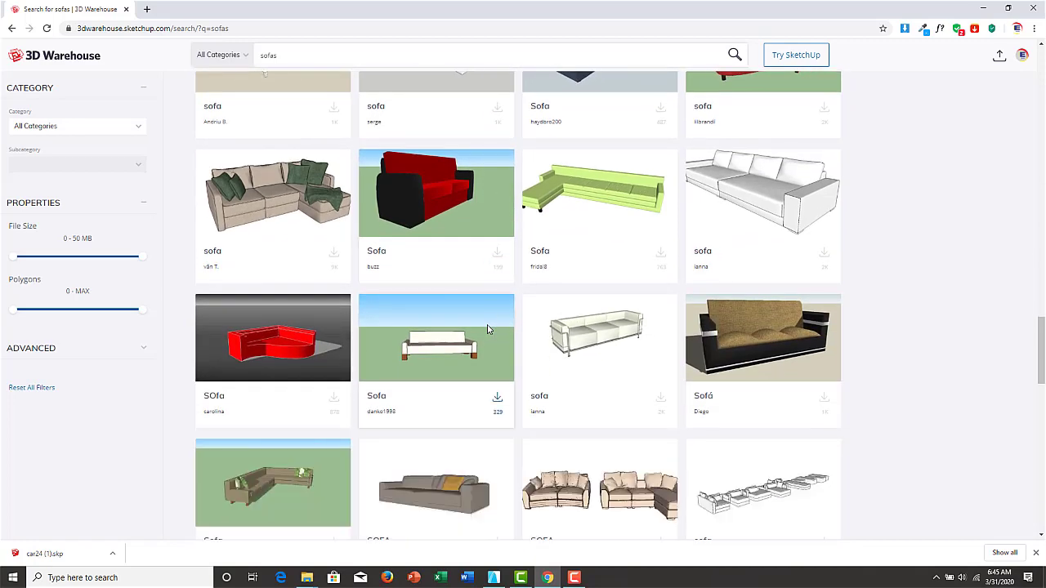
scroll(486, 327, "down", 3)
scroll(494, 269, "down", 3)
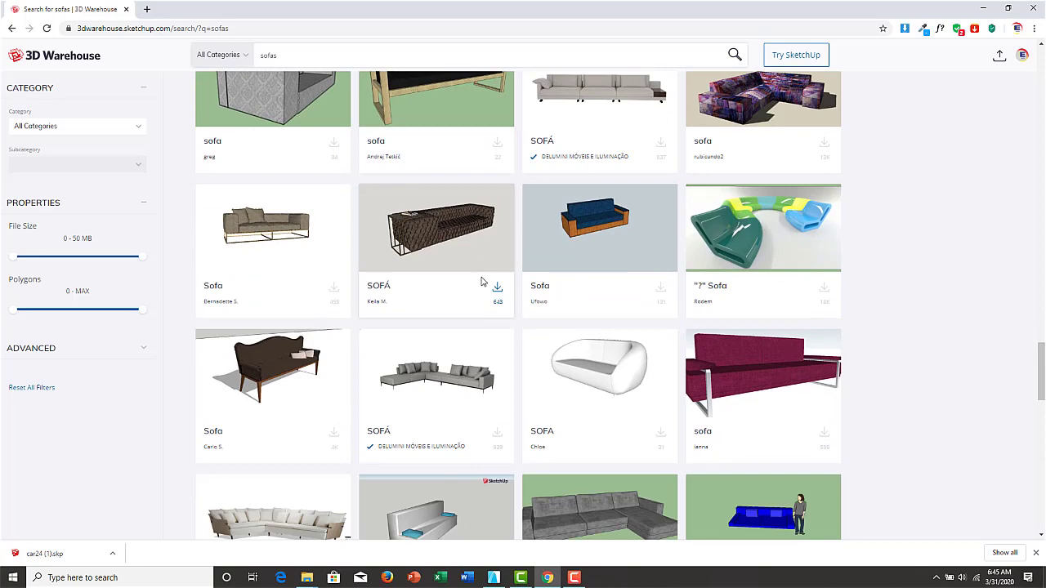
scroll(482, 281, "down", 3)
scroll(481, 283, "down", 2)
scroll(481, 284, "down", 2)
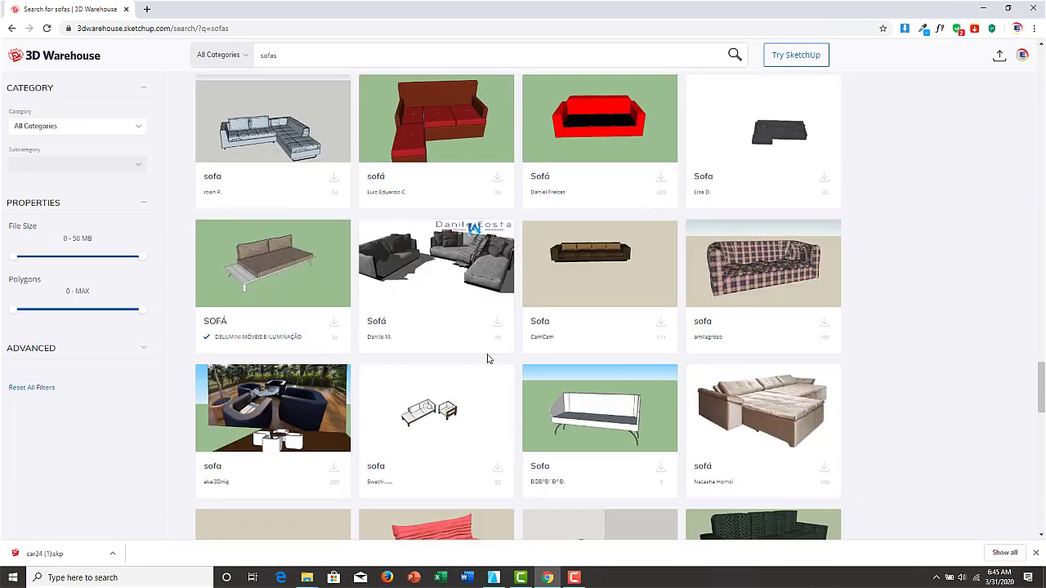
scroll(487, 358, "down", 3)
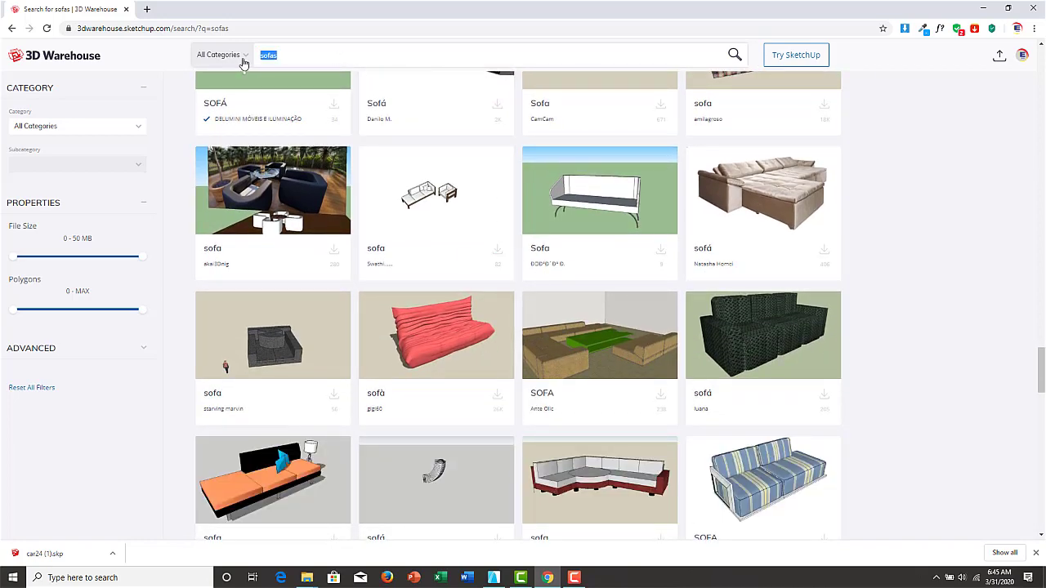
scroll(490, 326, "down", 3)
scroll(499, 320, "down", 3)
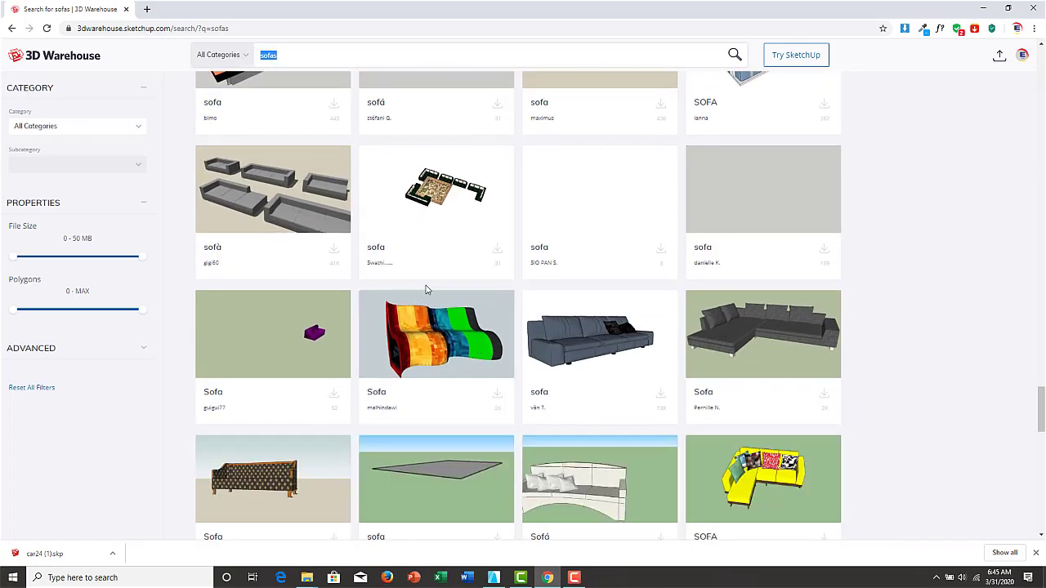
scroll(428, 298, "down", 4)
scroll(499, 320, "down", 4)
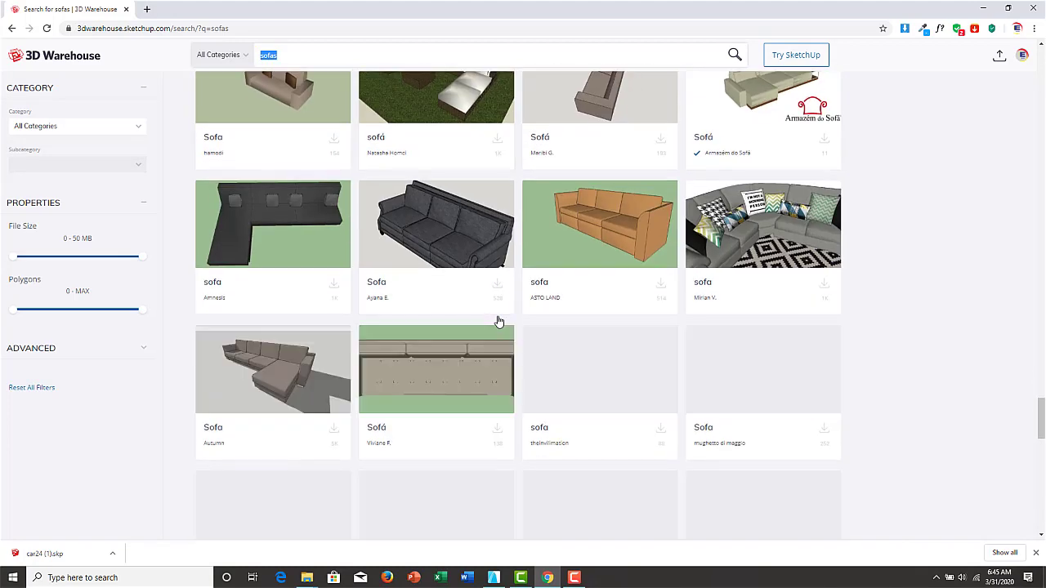
scroll(500, 322, "down", 3)
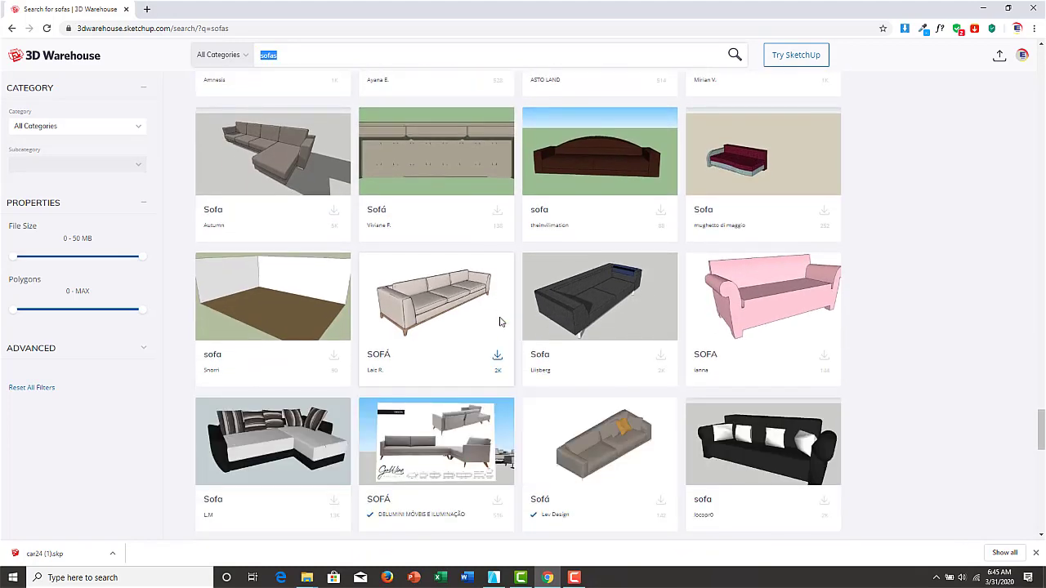
scroll(500, 320, "down", 3)
scroll(486, 335, "down", 3)
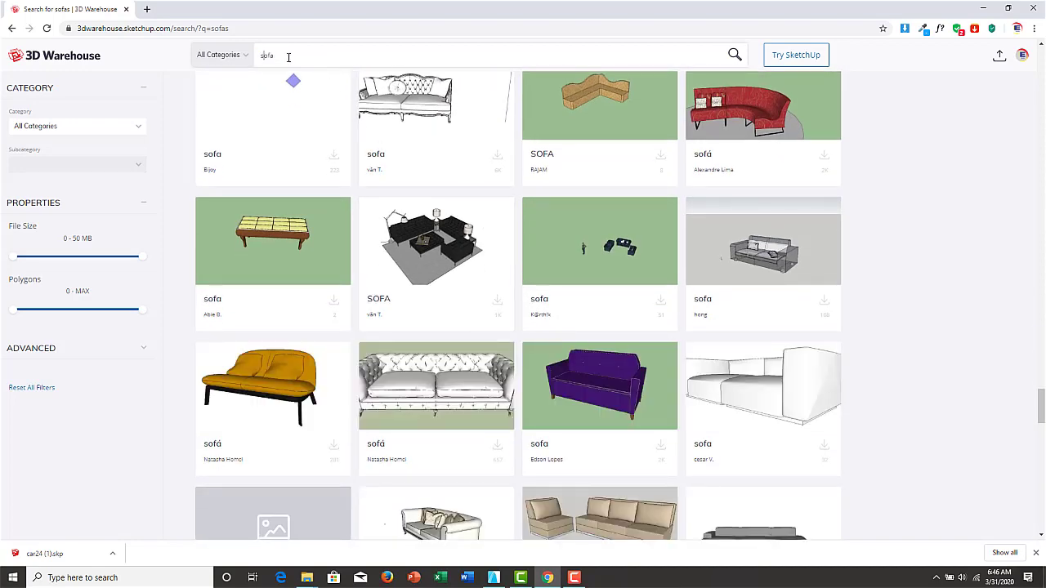
Step: Search 3D Warehouse for 'classic sofa' and scroll through the results
type("classic")
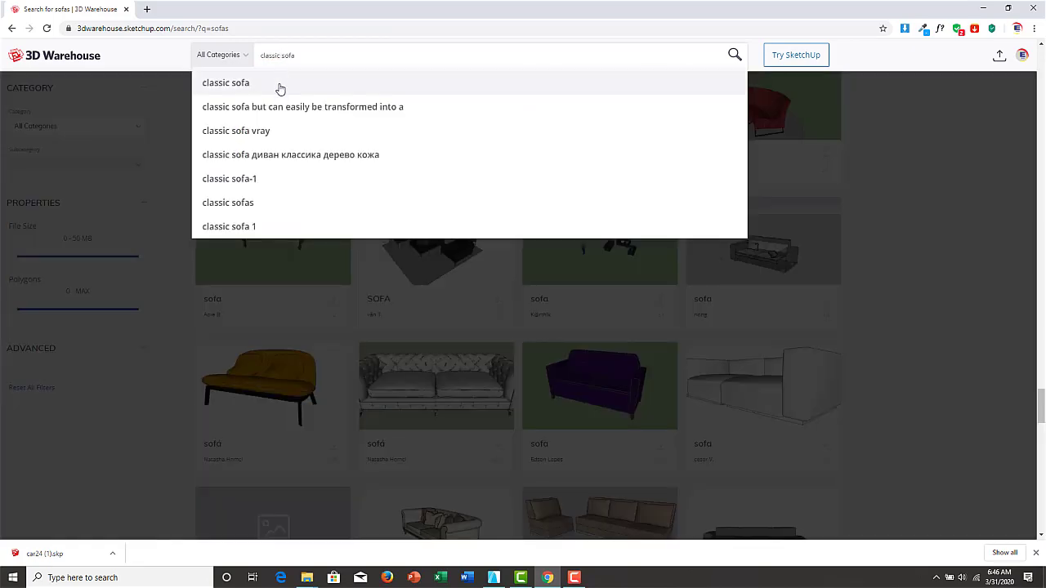
left_click(280, 89)
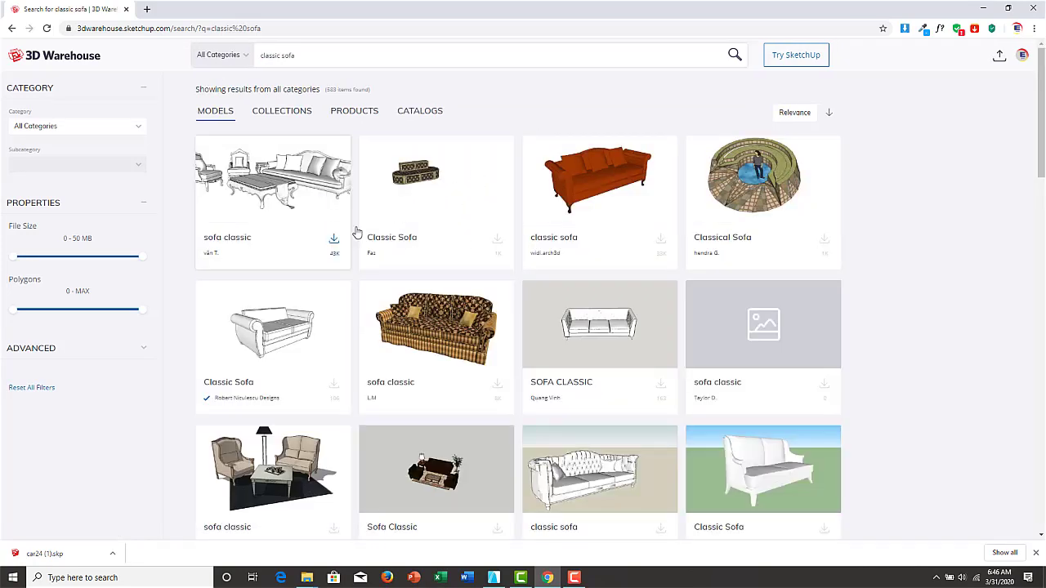
mouse_move(599, 310)
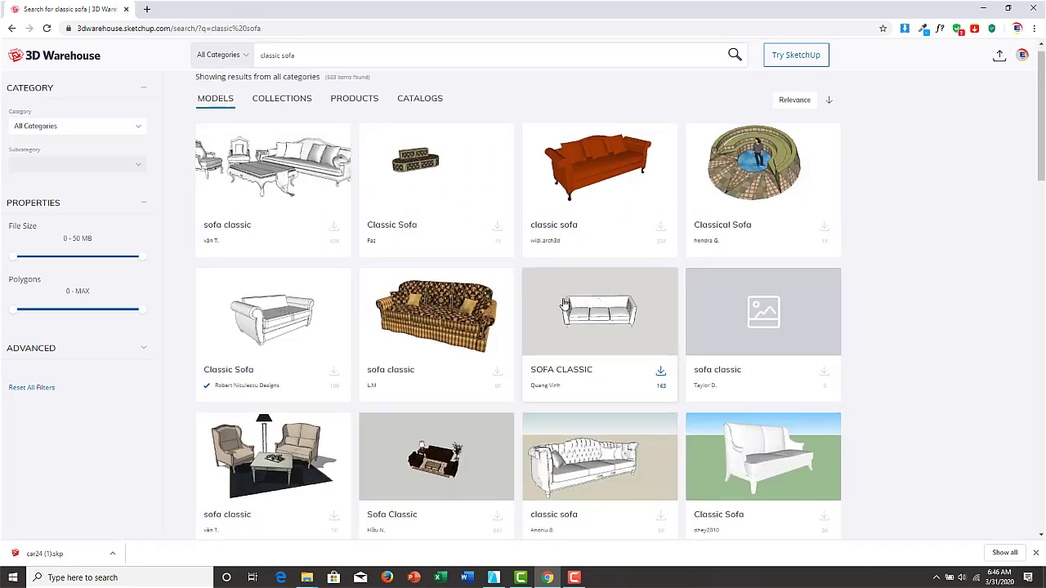
scroll(600, 278, "down", 1)
scroll(572, 303, "down", 1)
scroll(547, 330, "down", 1)
scroll(556, 339, "down", 2)
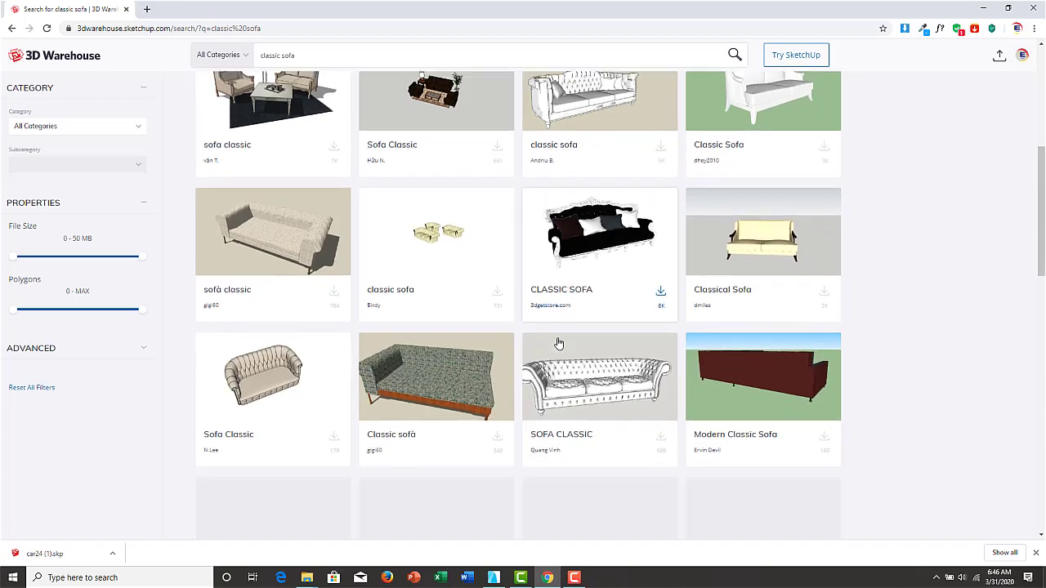
scroll(563, 346, "down", 1)
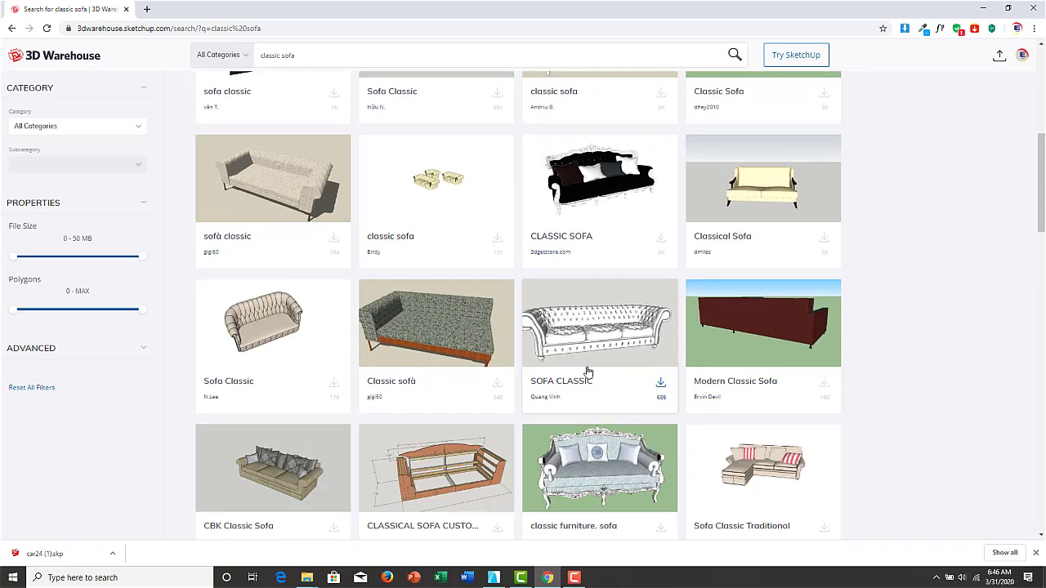
scroll(582, 346, "down", 2)
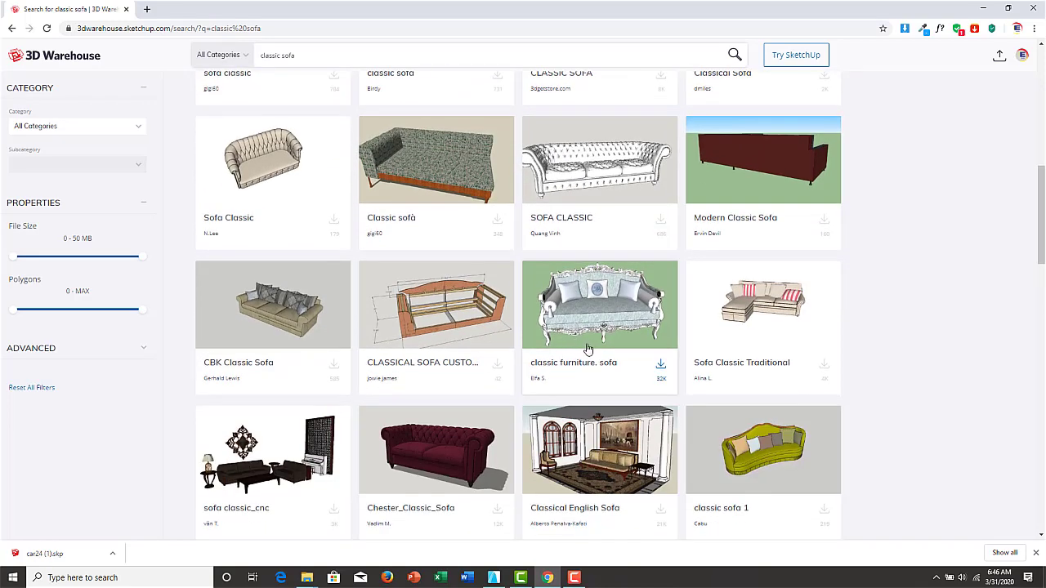
scroll(576, 315, "down", 3)
scroll(555, 321, "down", 3)
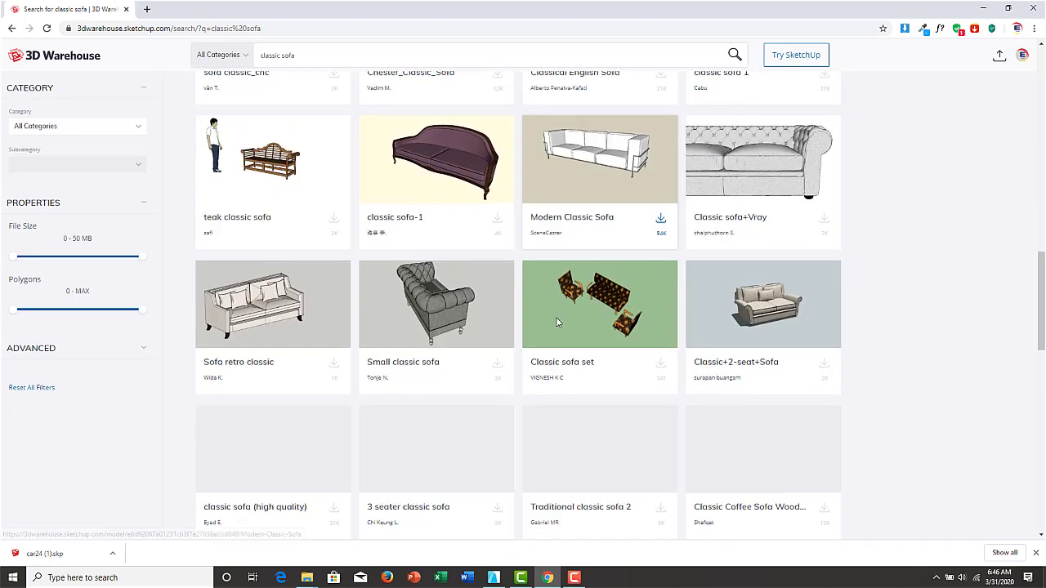
scroll(514, 326, "down", 3)
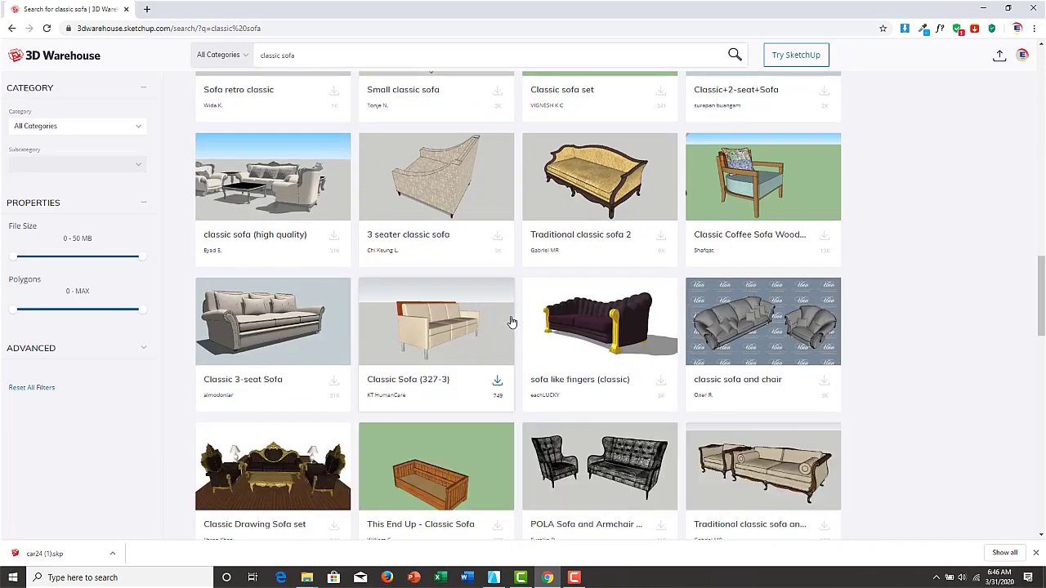
scroll(517, 315, "down", 1)
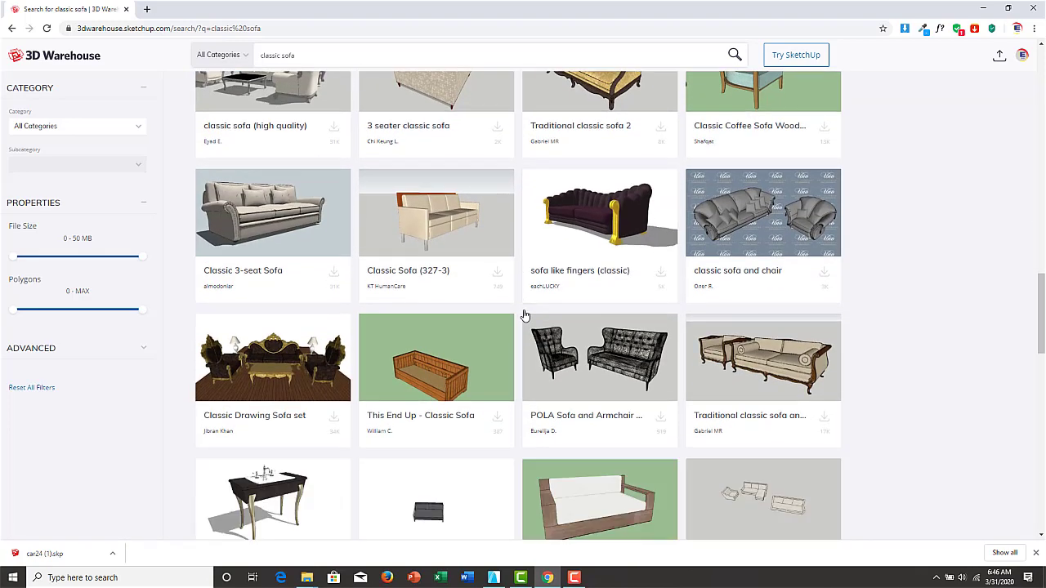
scroll(525, 315, "down", 3)
Step: Download the armchair and sofa model as a SketchUp file, mirandola.skp
scroll(525, 315, "up", 2)
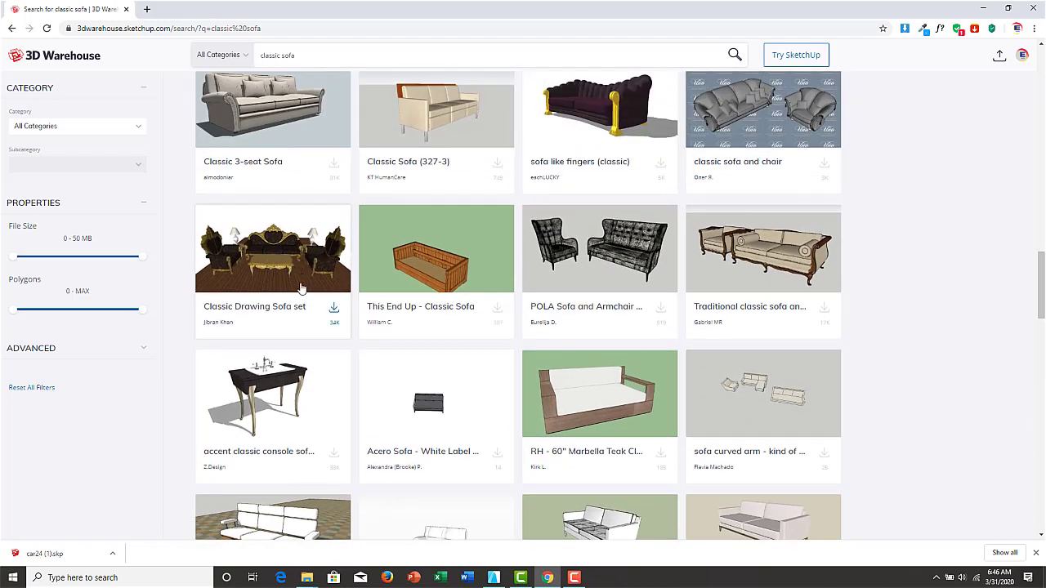
scroll(326, 296, "down", 2)
scroll(392, 299, "down", 2)
scroll(401, 297, "down", 2)
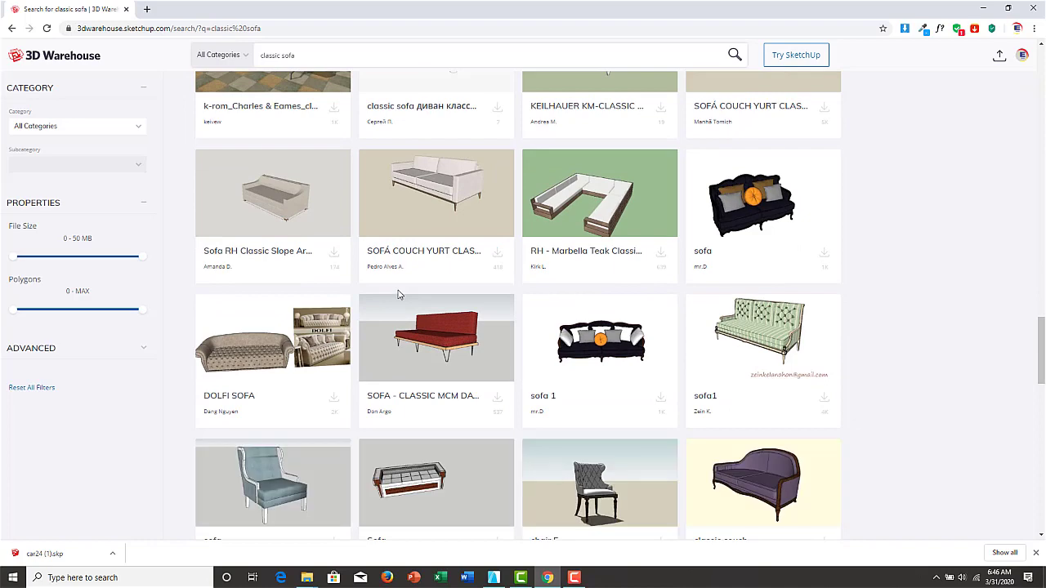
scroll(401, 295, "down", 1)
scroll(404, 296, "down", 2)
scroll(412, 300, "down", 3)
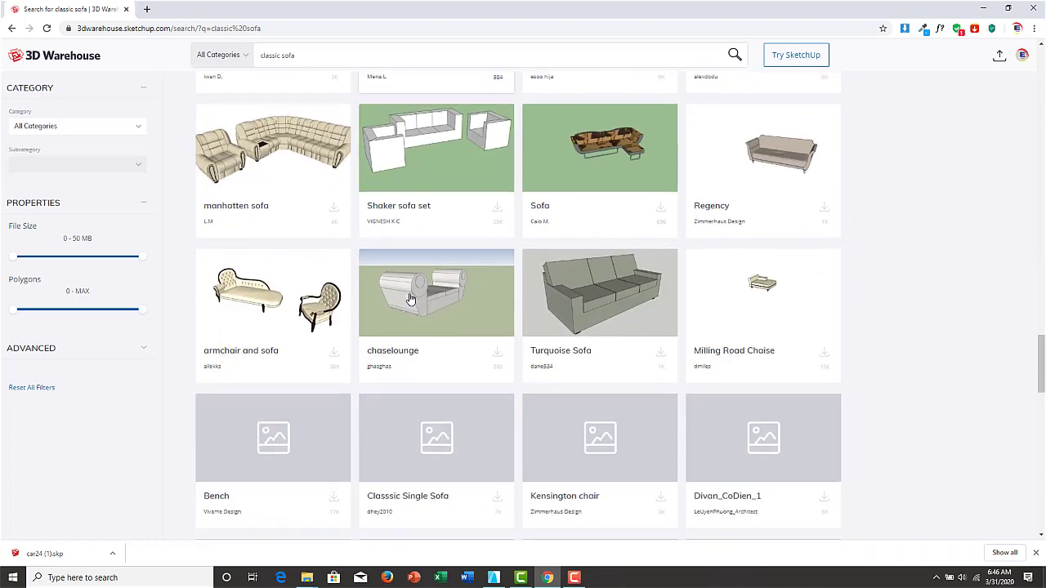
scroll(423, 305, "down", 2)
scroll(422, 307, "up", 1)
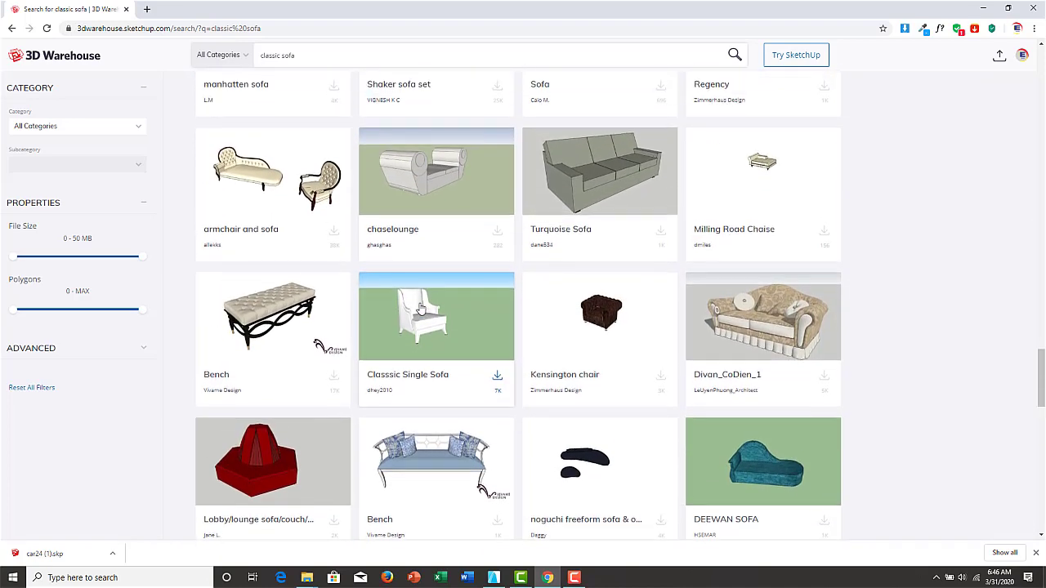
scroll(420, 308, "down", 1)
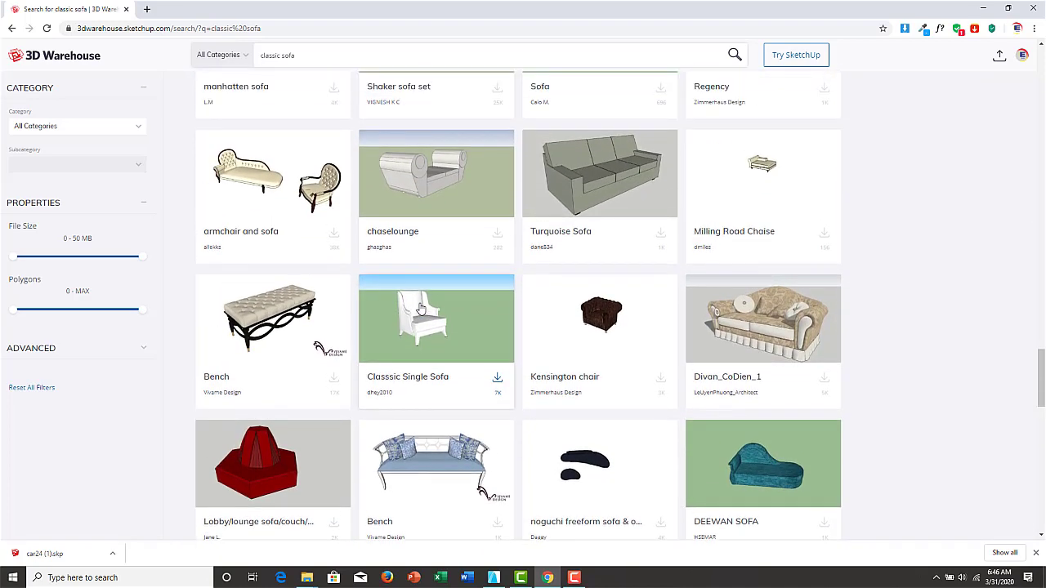
left_click(335, 235)
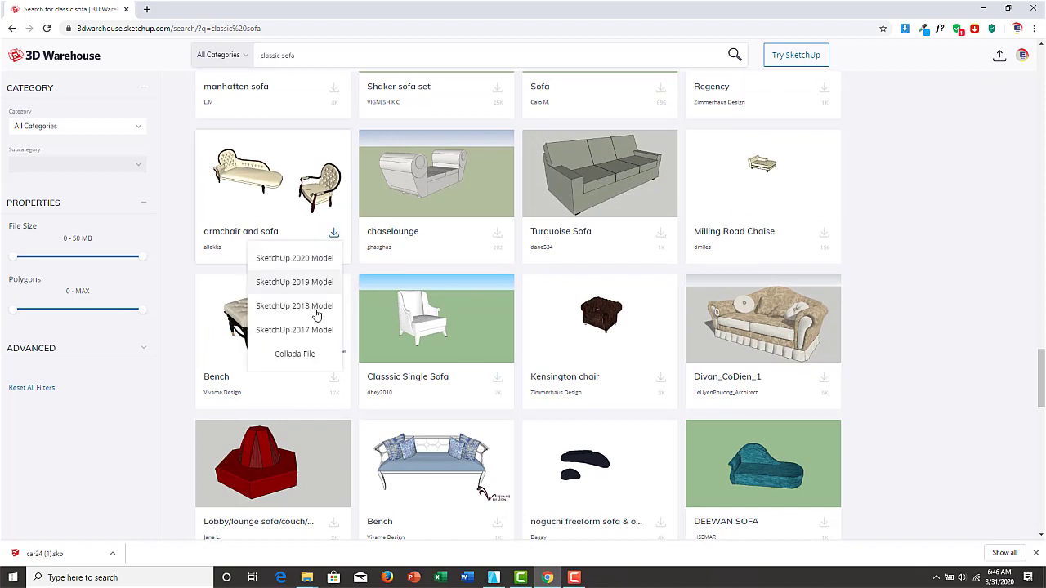
left_click(299, 330)
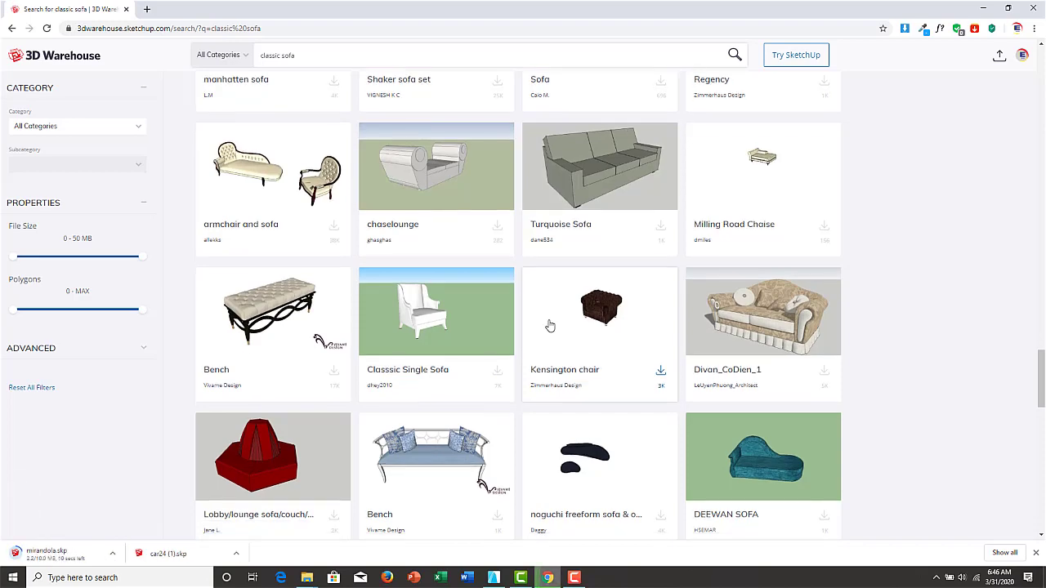
scroll(539, 327, "down", 3)
scroll(478, 345, "down", 3)
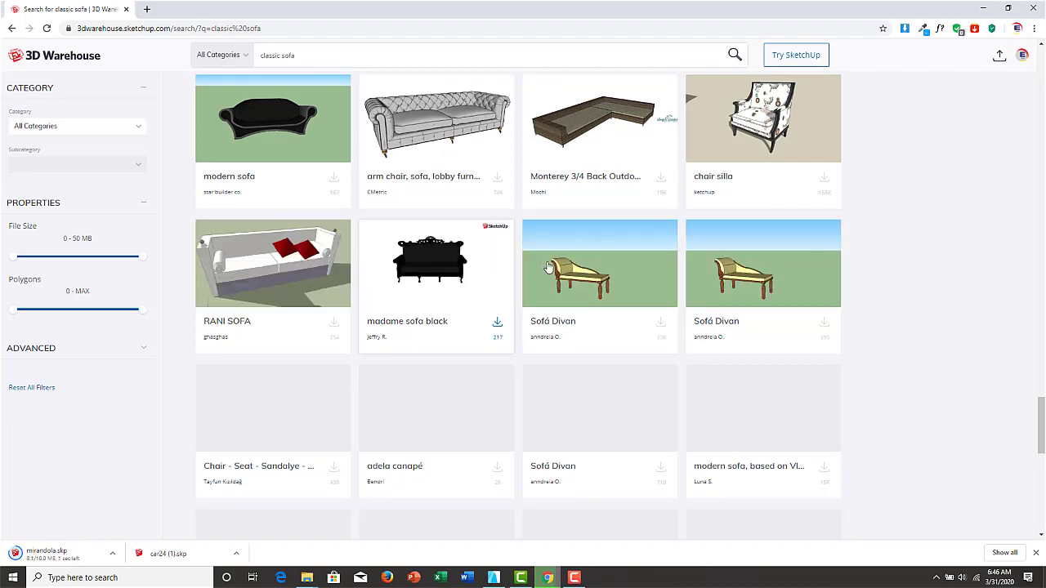
scroll(562, 319, "down", 3)
scroll(562, 319, "down", 4)
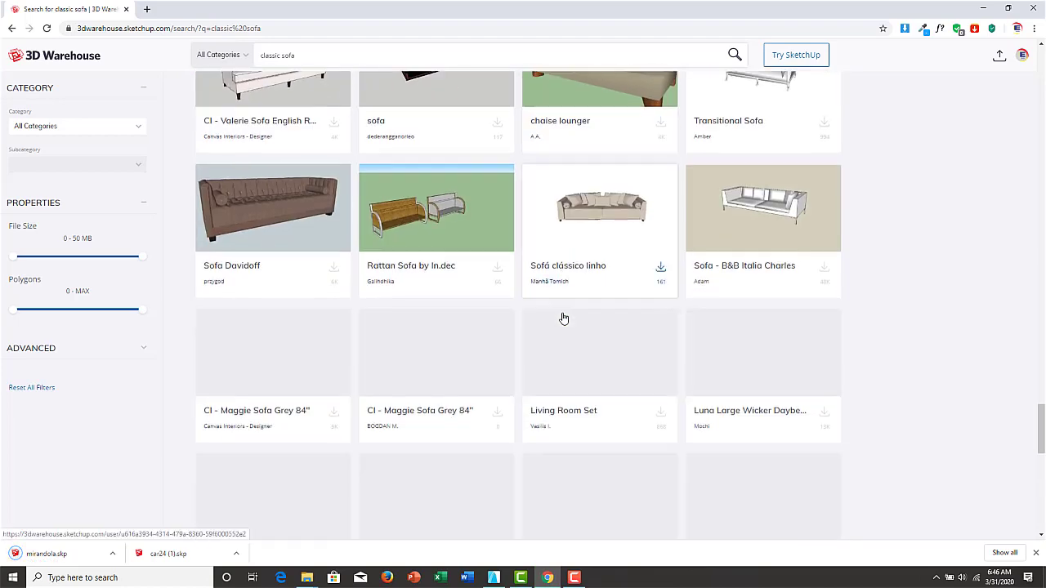
scroll(563, 319, "down", 2)
scroll(562, 319, "down", 3)
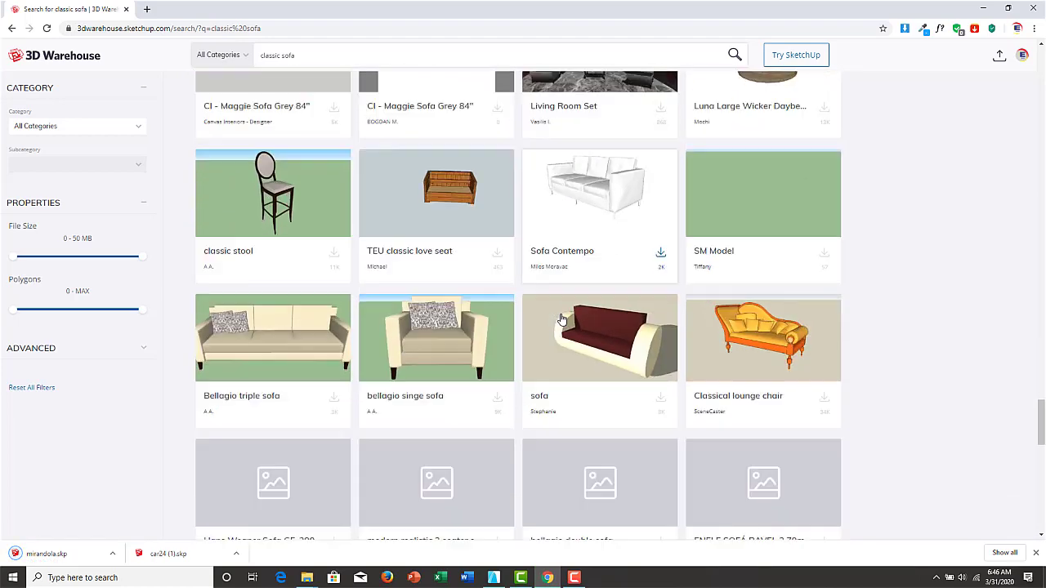
scroll(562, 319, "down", 3)
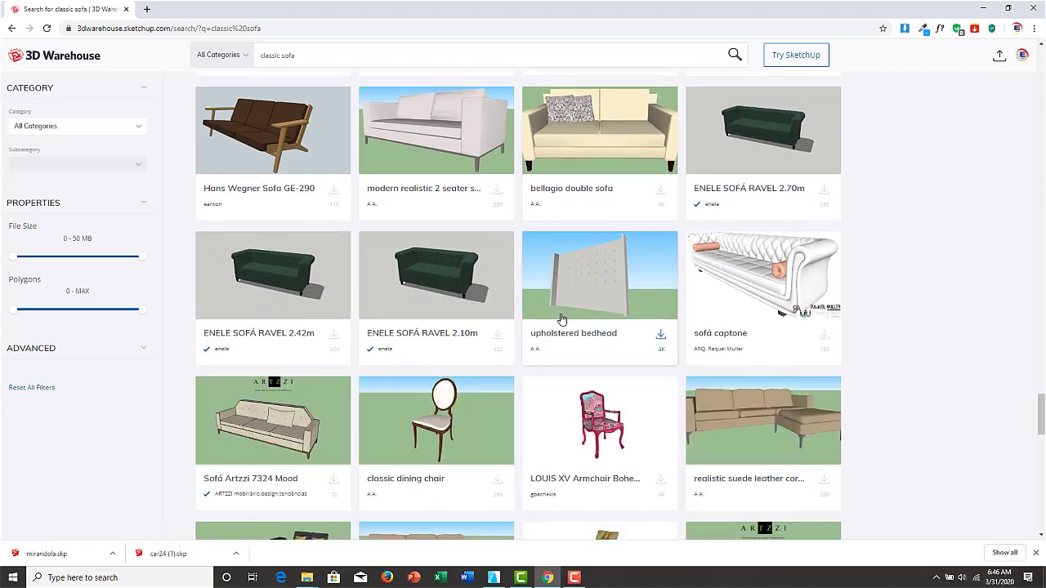
scroll(562, 319, "down", 4)
scroll(504, 310, "down", 3)
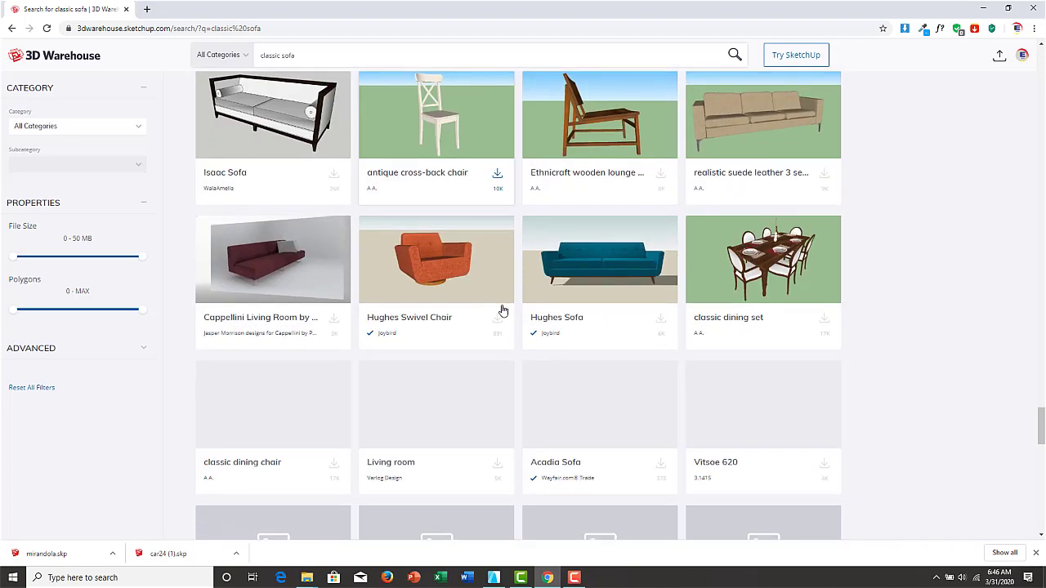
scroll(504, 310, "down", 3)
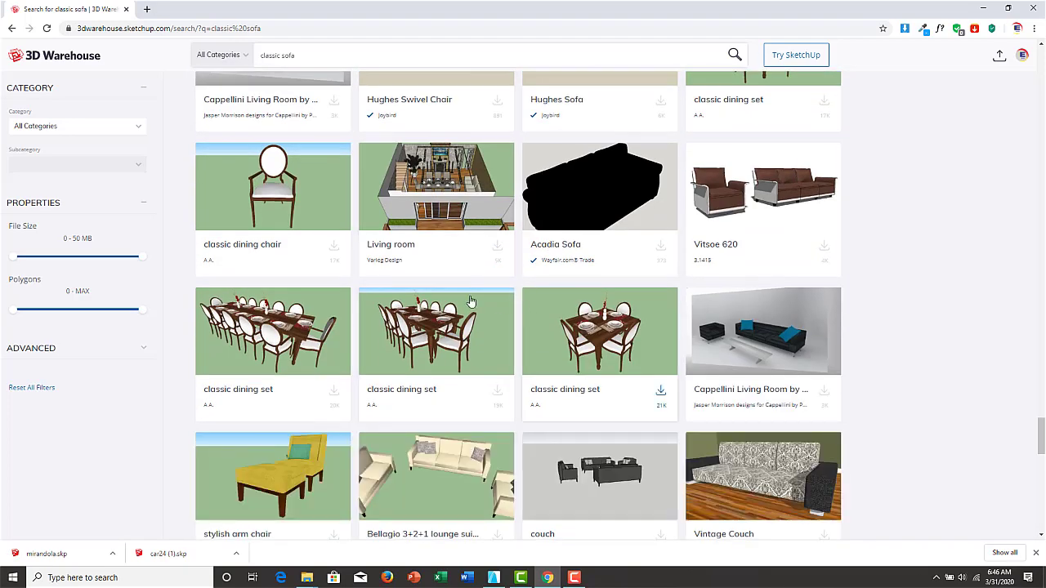
scroll(427, 311, "down", 2)
scroll(474, 310, "down", 2)
scroll(474, 309, "down", 1)
scroll(474, 308, "down", 3)
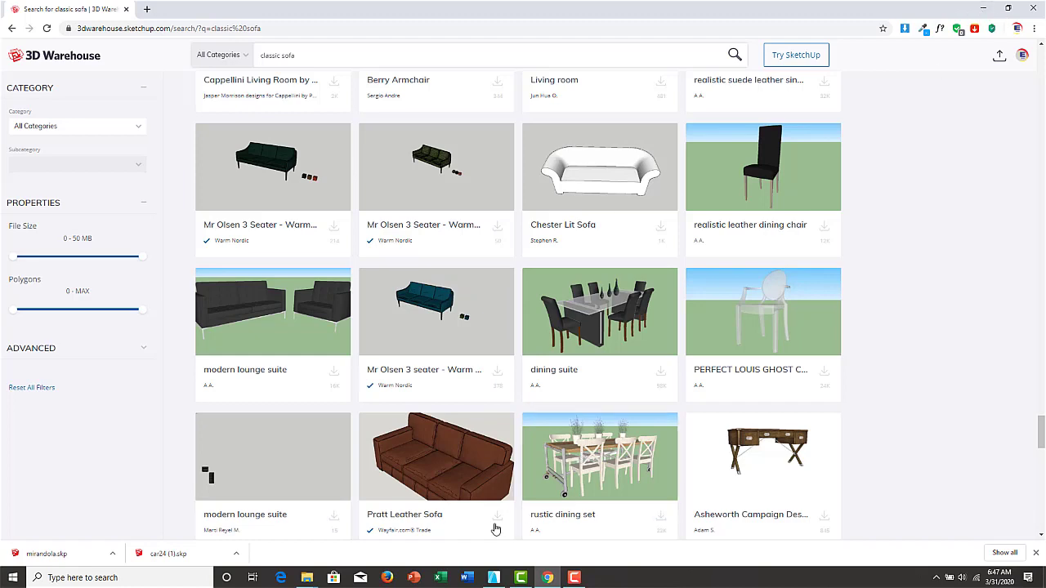
Step: Open the Downloads folder in File Explorer and select mirandola.skp
left_click(492, 578)
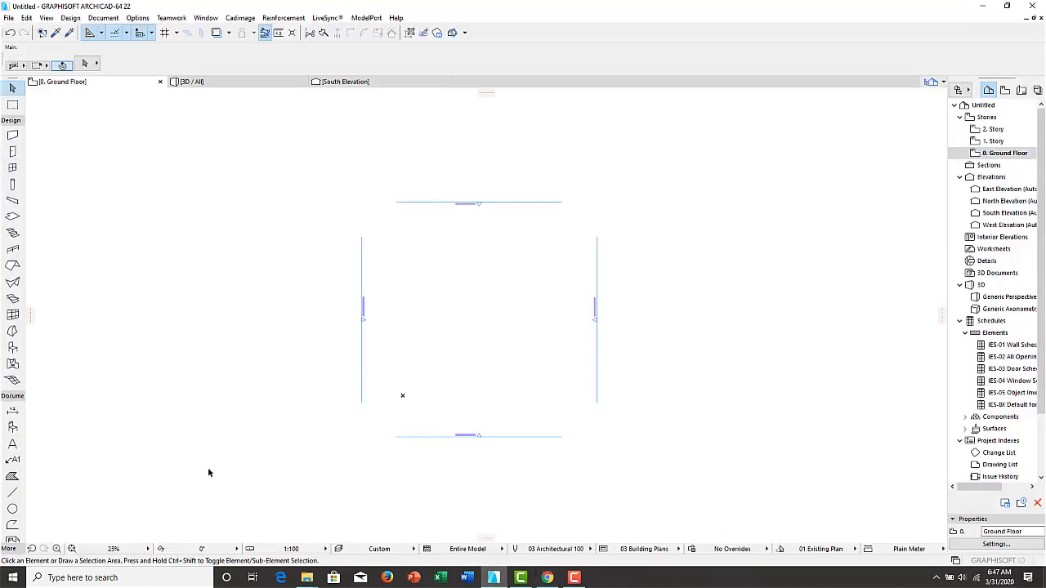
mouse_move(306, 578)
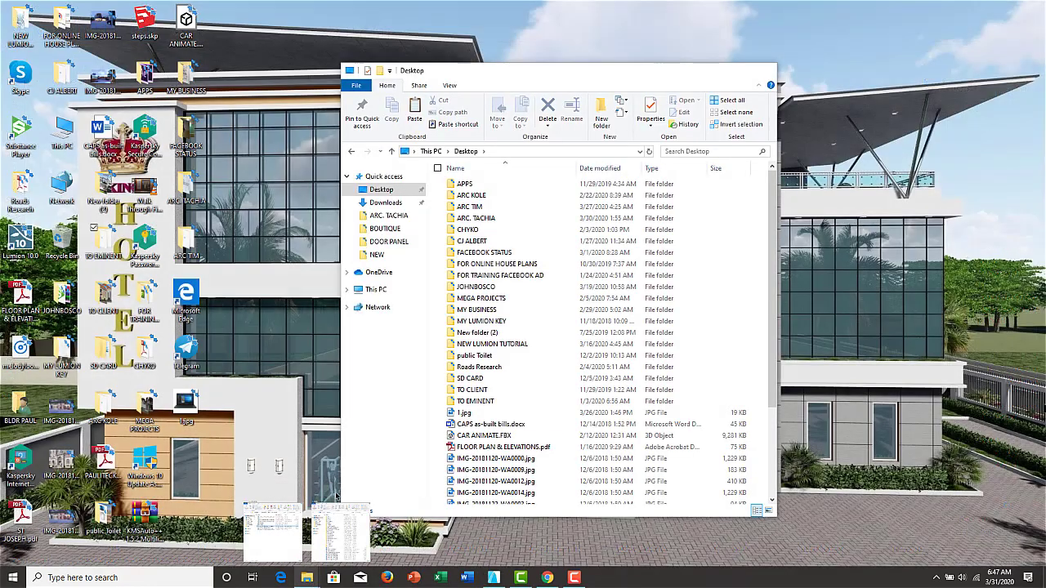
left_click(335, 496)
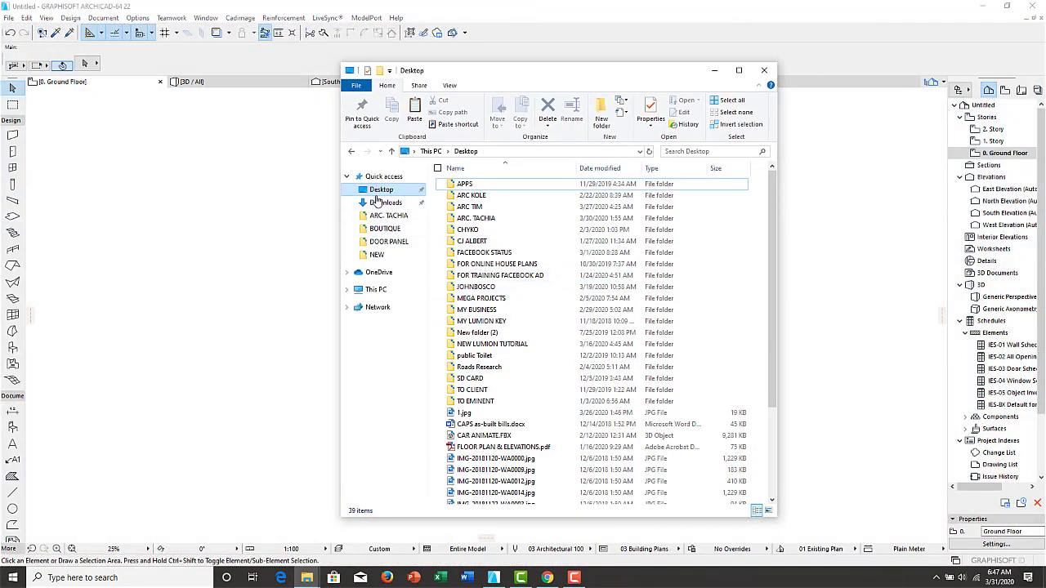
left_click(381, 202)
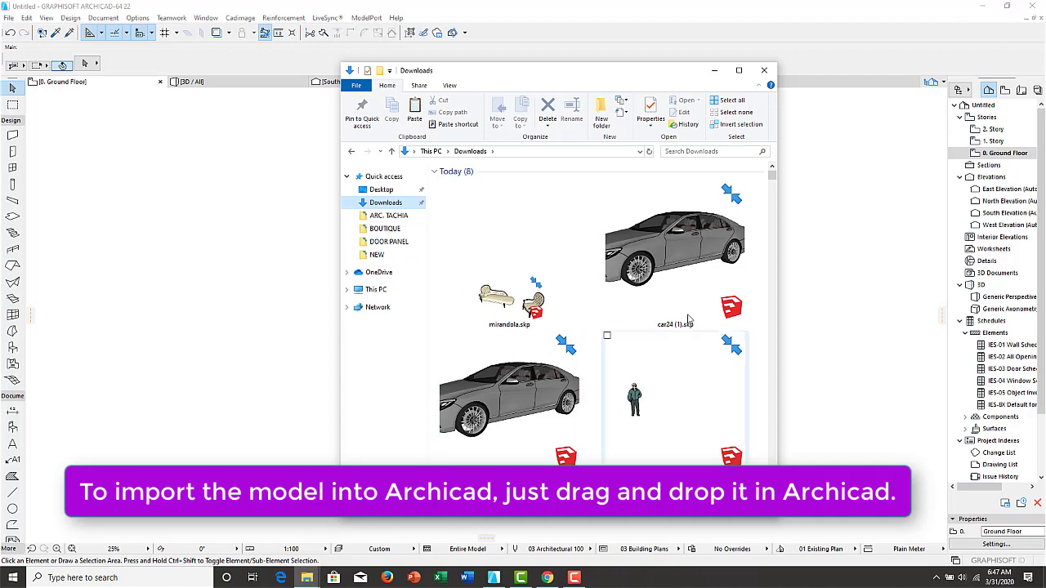
mouse_move(506, 298)
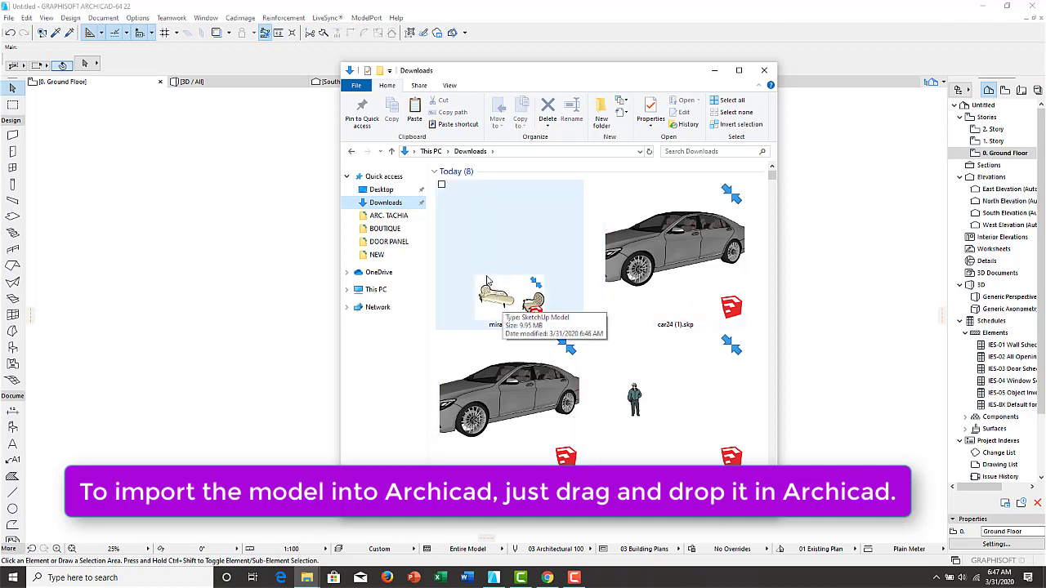
left_click(498, 305)
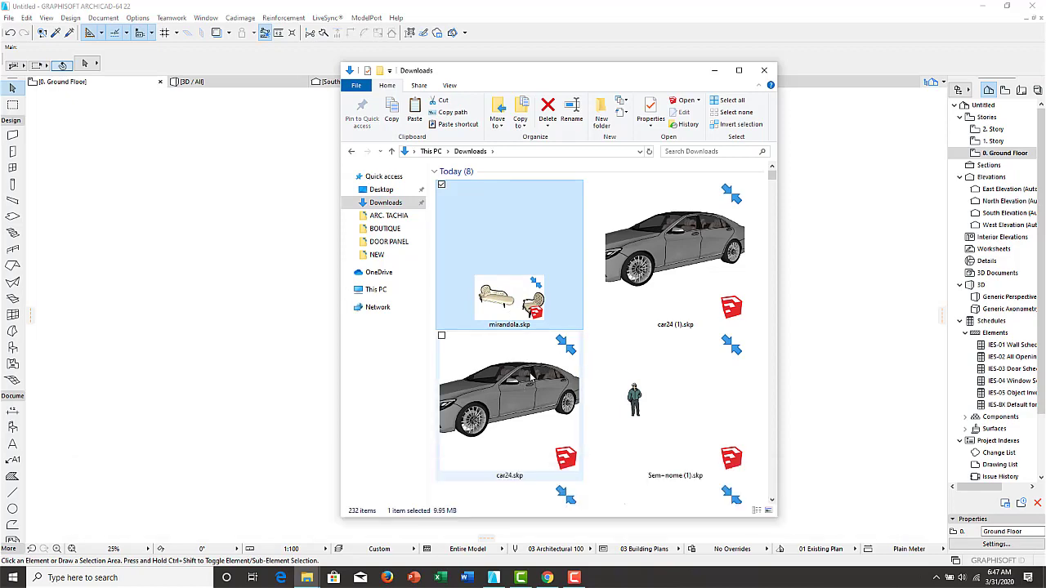
scroll(529, 415, "down", 2)
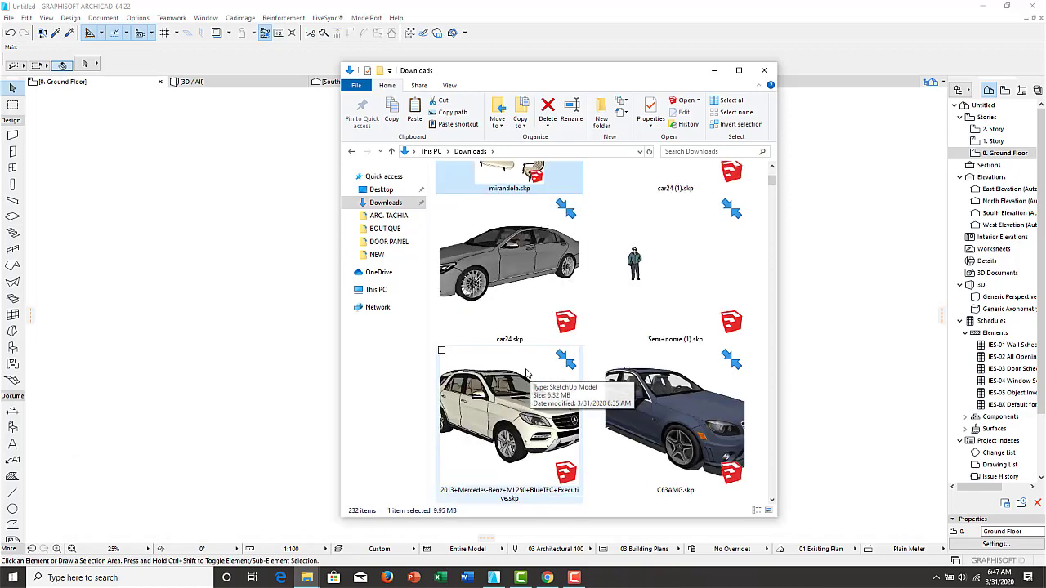
scroll(531, 409, "up", 2)
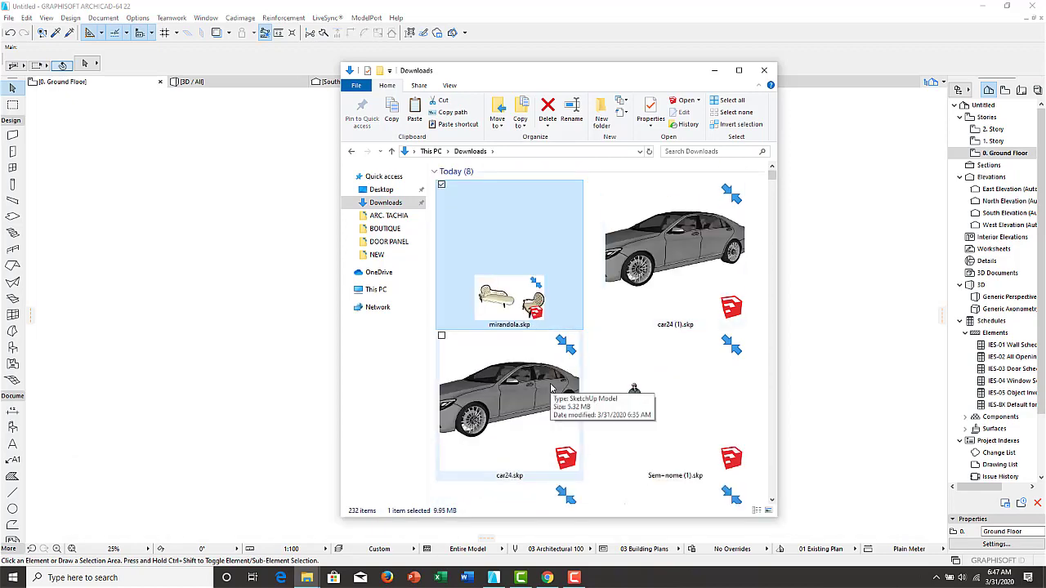
Step: Import car24.skp into ARCHICAD and place it inside the walls near the lower left
mouse_move(660, 257)
left_mouse_down()
mouse_move(653, 317)
mouse_move(500, 580)
left_mouse_up()
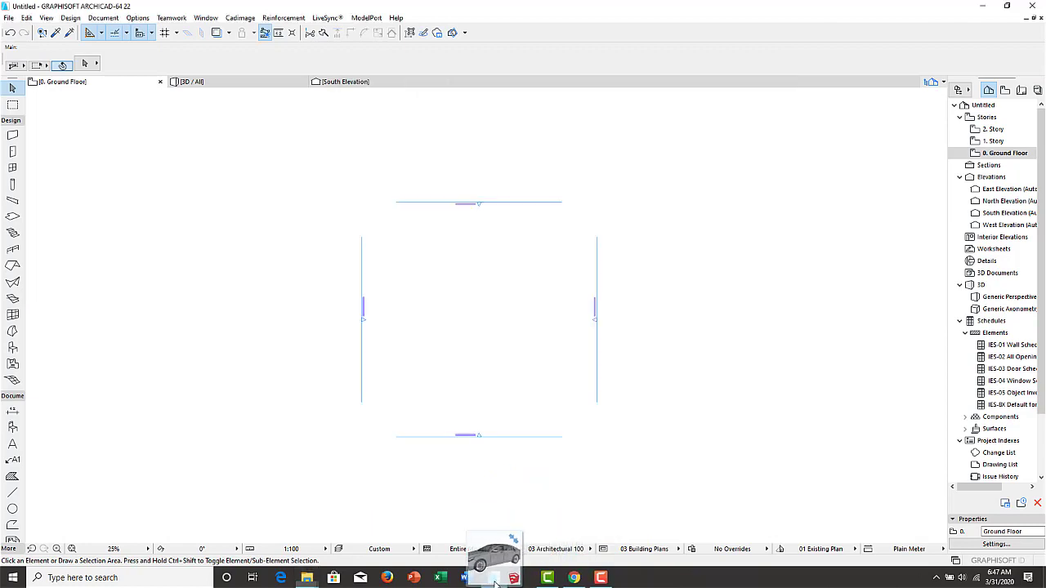
left_click_drag(500, 580, 465, 375)
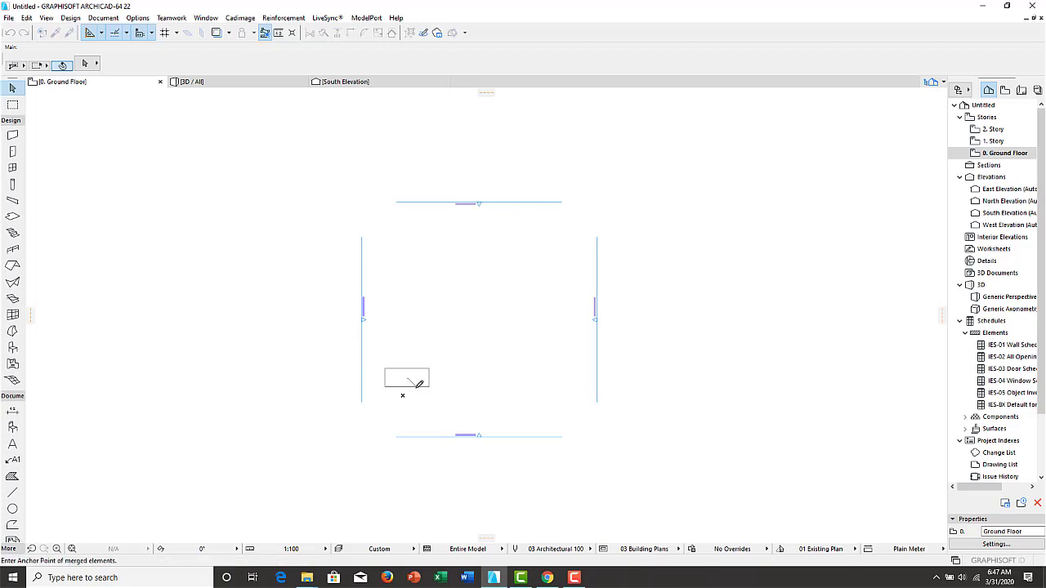
left_click(438, 385)
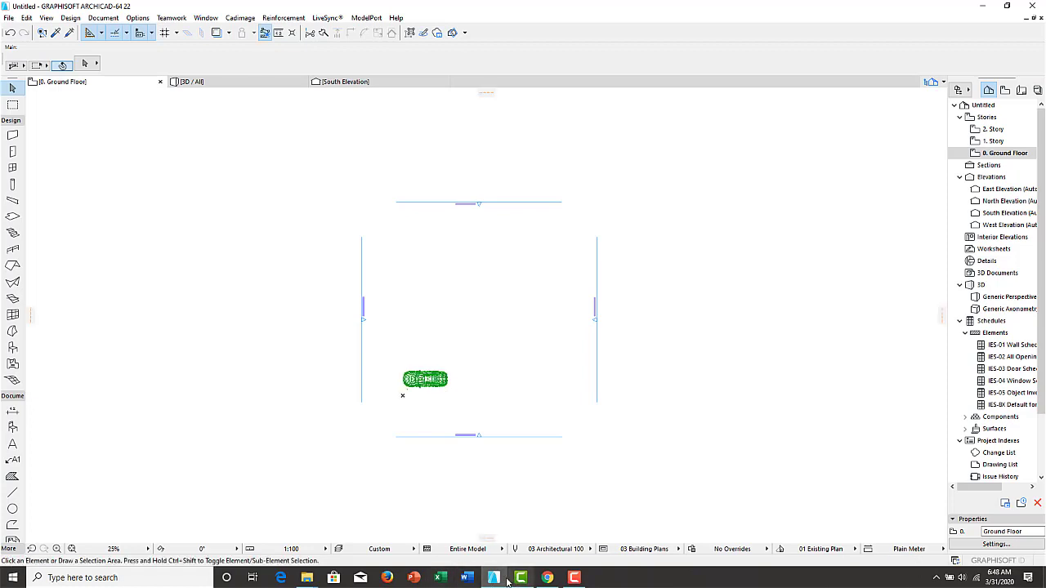
mouse_move(306, 578)
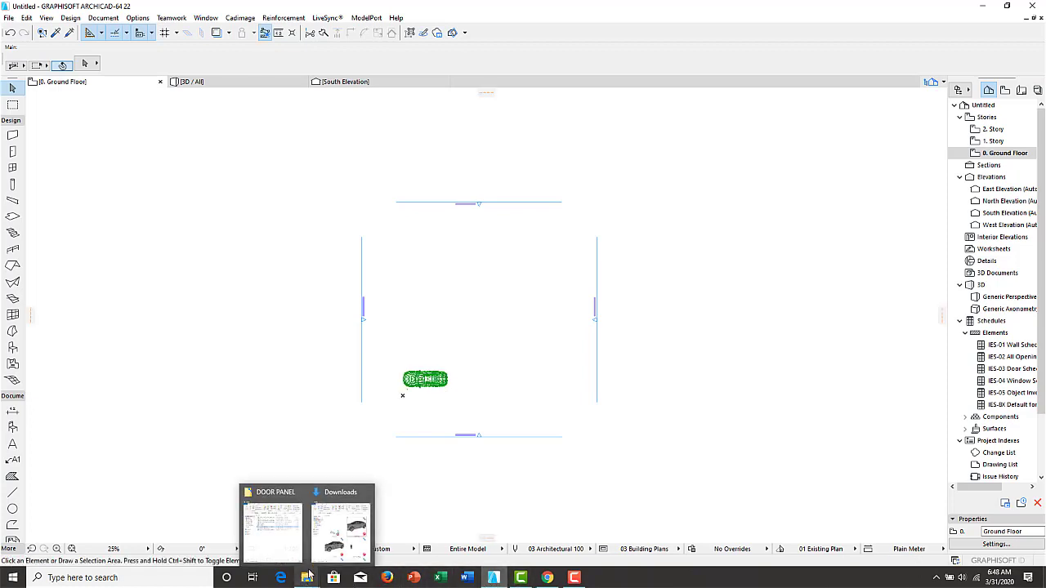
Step: Drag C63AMG.skp from Downloads onto the ARCHICAD floor plan to import it
left_click(329, 516)
scroll(584, 356, "down", 3)
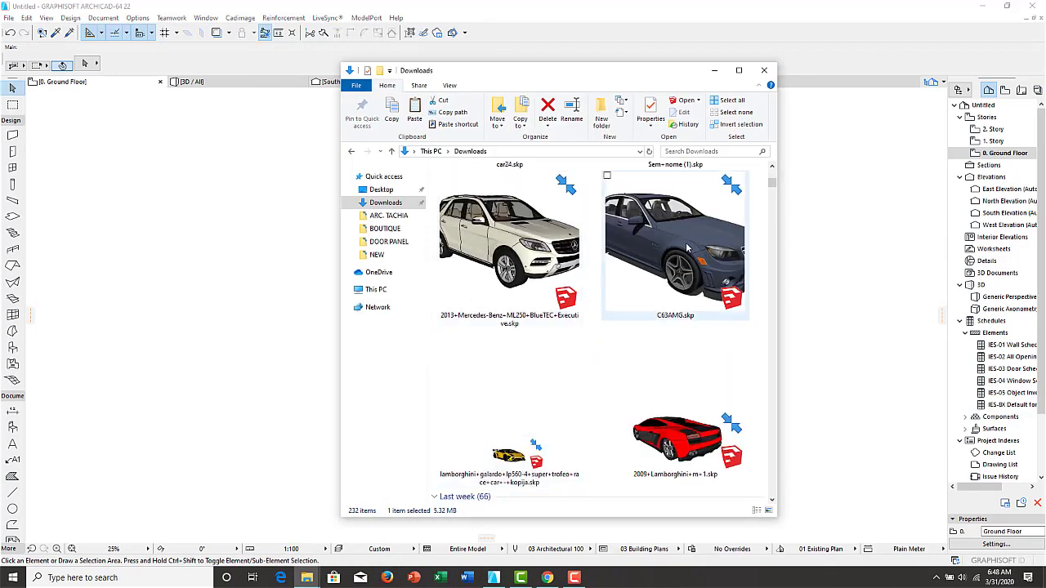
left_click_drag(689, 247, 489, 582)
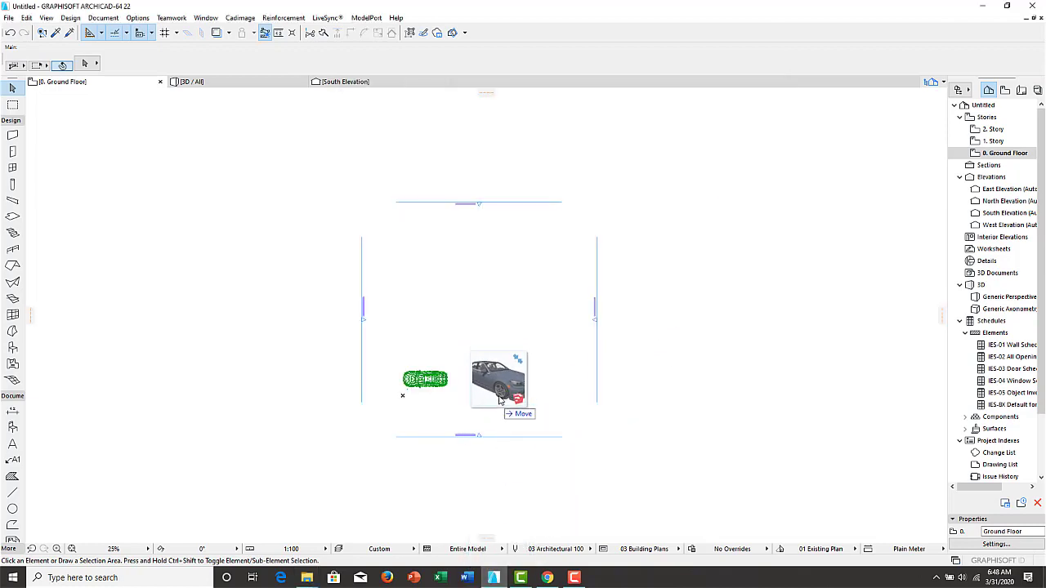
left_click_drag(488, 582, 497, 395)
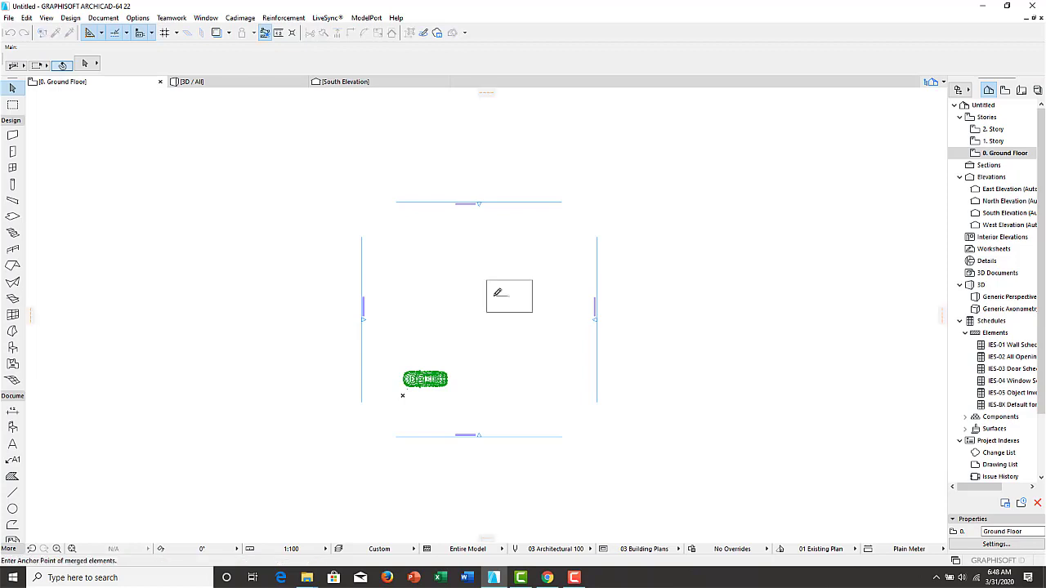
Step: Set the blue C63AMG car down beside the first car inside the walls
left_click(480, 374)
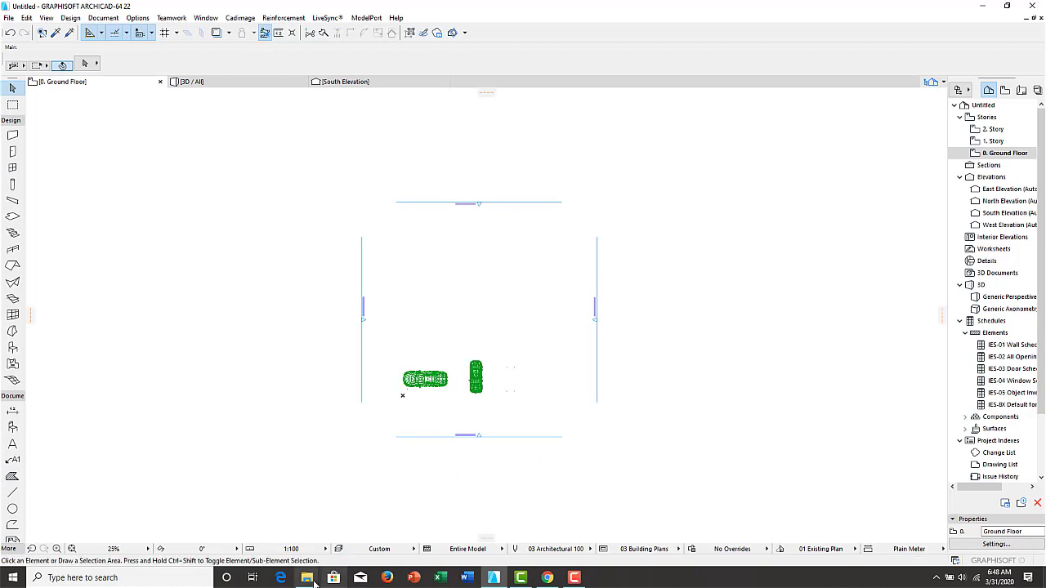
Step: Import mirandola.skp into ARCHICAD and place the chair set right of the two cars
mouse_move(306, 578)
left_click(329, 501)
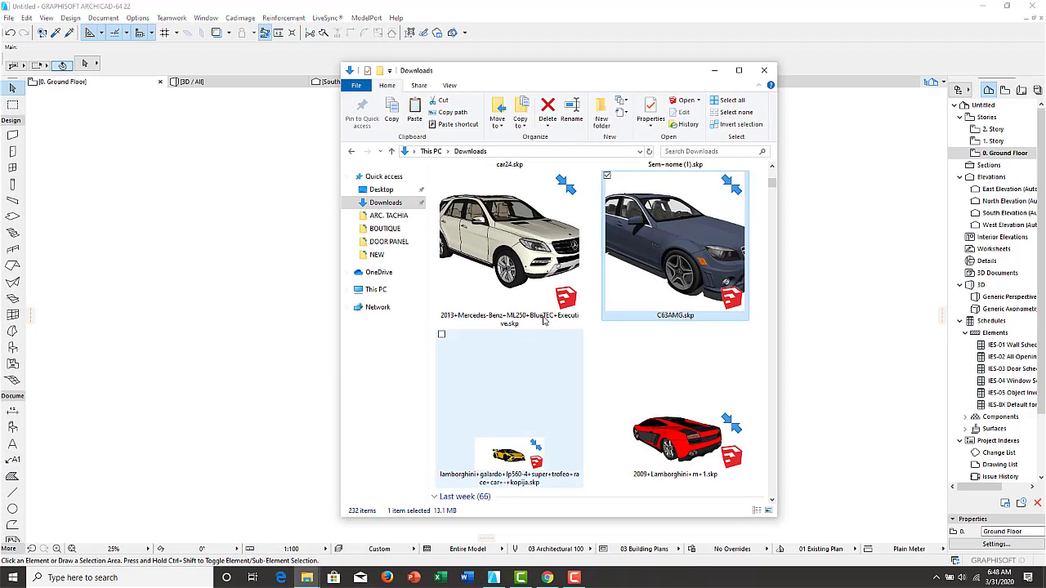
scroll(577, 335, "down", 2)
scroll(577, 335, "up", 4)
scroll(572, 311, "up", 2)
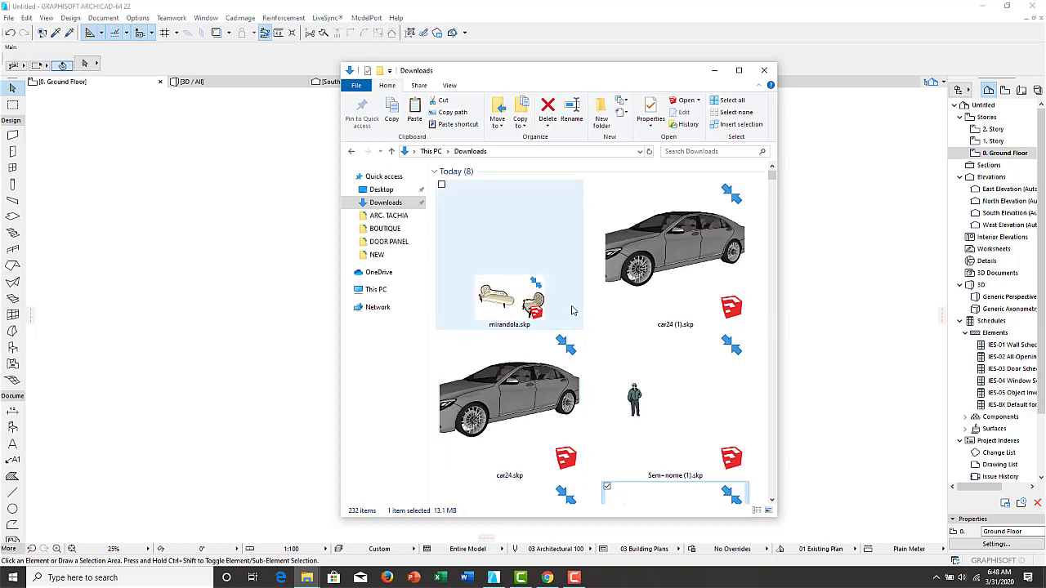
left_click_drag(504, 314, 553, 435)
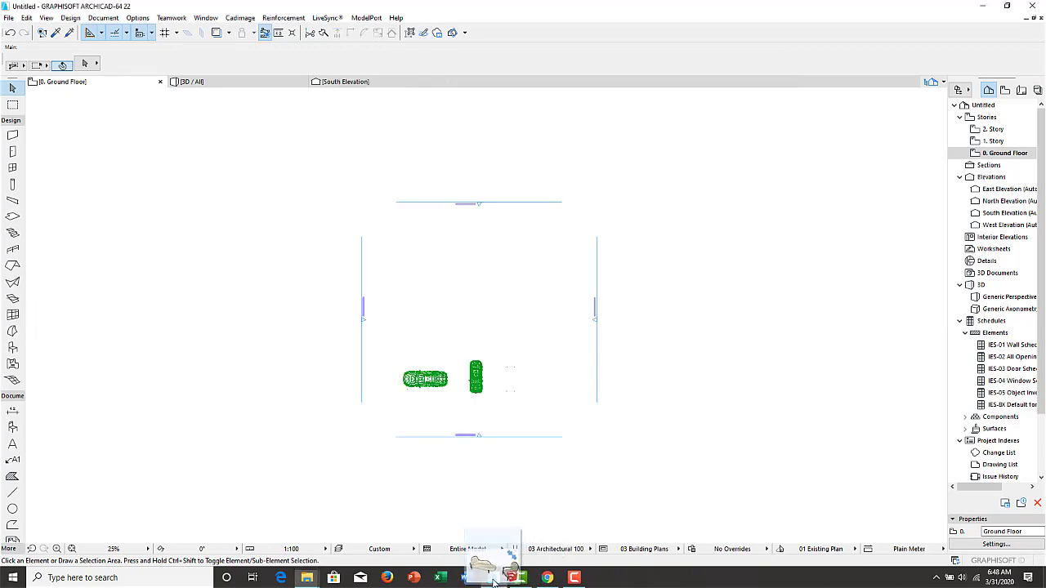
mouse_move(553, 435)
left_mouse_down()
mouse_move(513, 472)
mouse_move(528, 405)
left_mouse_up()
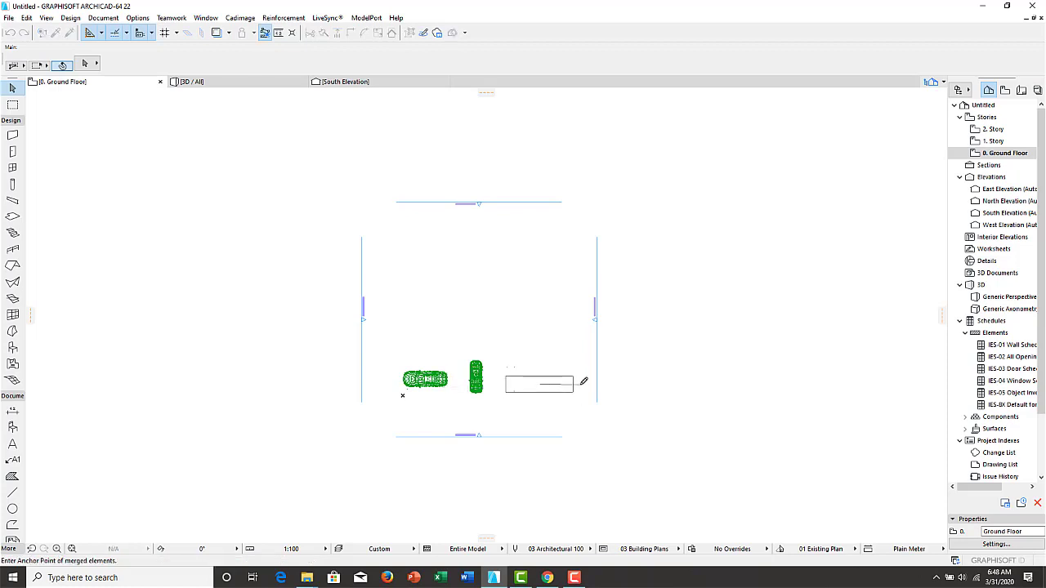
left_click(582, 384)
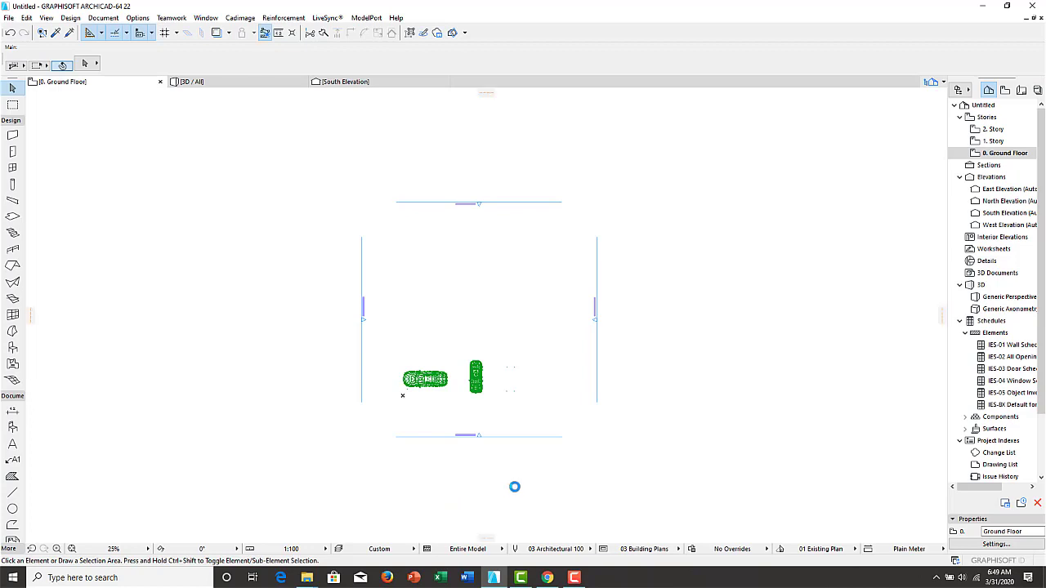
Step: In 3D, orbit and zoom around the chairs, grey Mercedes and the blue C63's front
left_click(204, 81)
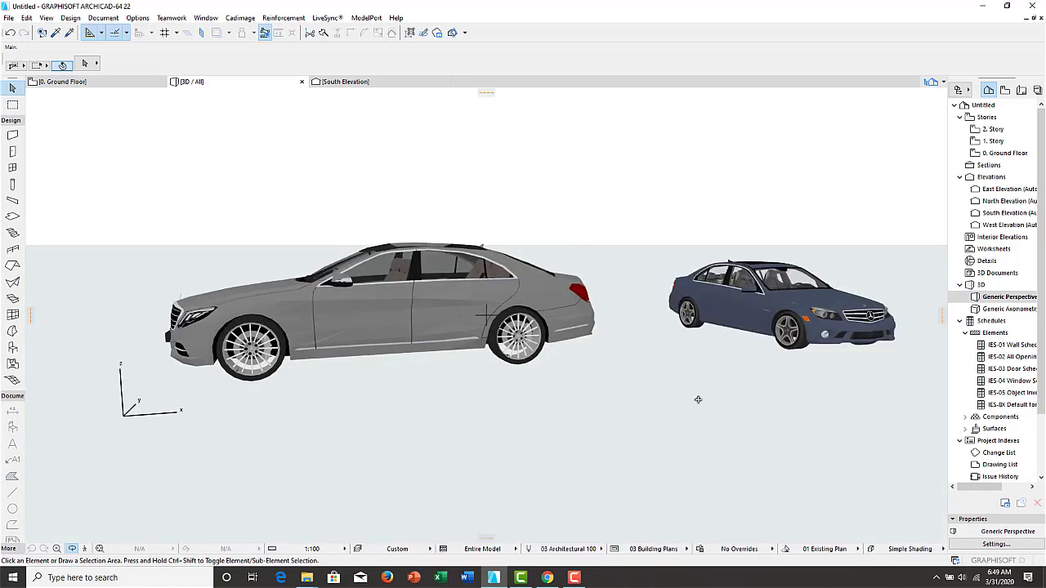
mouse_move(616, 431)
middle_mouse_down("shift")
mouse_move(497, 430)
mouse_move(691, 434)
mouse_move(834, 483)
mouse_move(579, 463)
middle_mouse_up("shift")
scroll(485, 313, "up", 1)
scroll(485, 313, "up", 1)
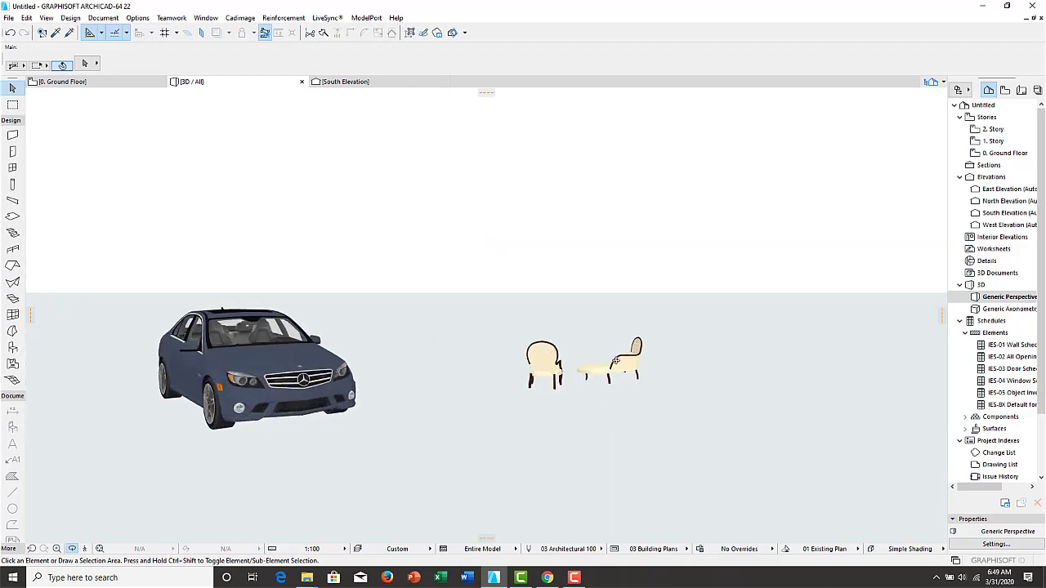
scroll(656, 448, "up", 1)
scroll(460, 398, "up", 2)
mouse_move(460, 398)
middle_mouse_down("shift")
mouse_move(443, 439)
mouse_move(366, 252)
mouse_move(405, 399)
mouse_move(189, 402)
mouse_move(467, 401)
mouse_move(373, 373)
mouse_move(518, 389)
mouse_move(397, 404)
mouse_move(411, 323)
mouse_move(449, 290)
mouse_move(595, 409)
mouse_move(770, 406)
mouse_move(479, 409)
mouse_move(710, 430)
mouse_move(498, 397)
mouse_move(633, 388)
mouse_move(651, 439)
mouse_move(629, 408)
mouse_move(644, 379)
middle_mouse_up("shift")
scroll(523, 392, "up", 1)
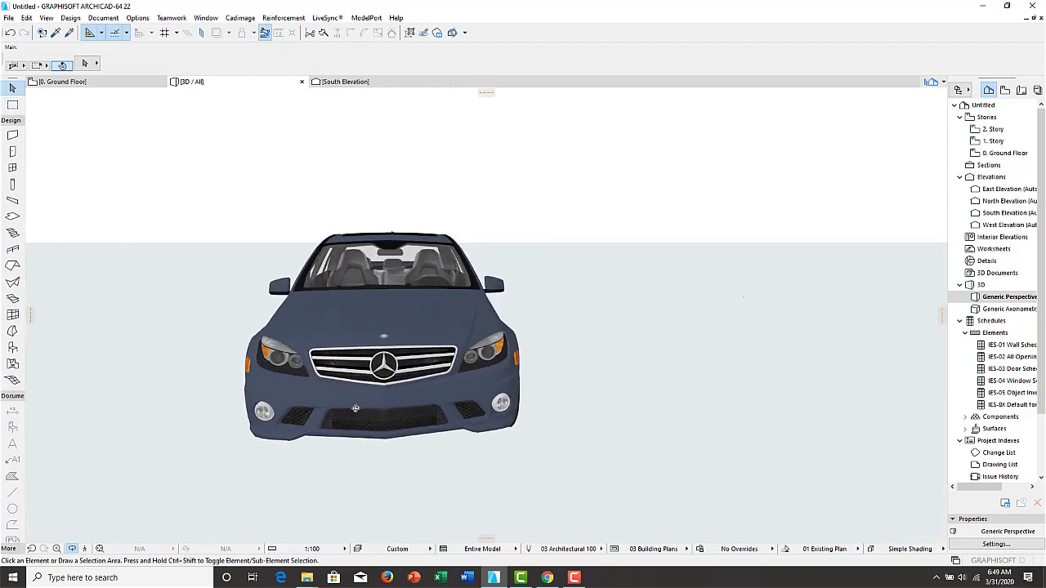
scroll(383, 409, "up", 3)
mouse_move(360, 424)
middle_mouse_down("shift")
mouse_move(458, 433)
mouse_move(314, 431)
mouse_move(473, 445)
mouse_move(580, 414)
mouse_move(473, 411)
mouse_move(656, 393)
mouse_move(612, 384)
mouse_move(583, 355)
mouse_move(570, 375)
mouse_move(832, 403)
mouse_move(637, 368)
middle_mouse_up("shift")
scroll(572, 351, "up", 2)
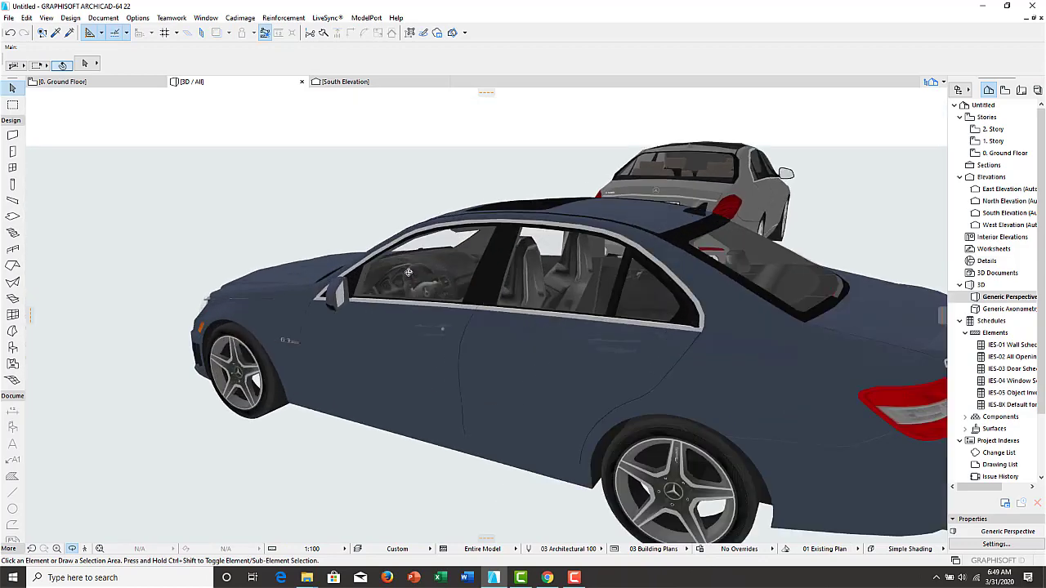
scroll(490, 339, "up", 2)
scroll(439, 330, "up", 2)
mouse_move(438, 330)
middle_mouse_down("shift")
mouse_move(463, 344)
mouse_move(567, 357)
mouse_move(675, 357)
middle_mouse_up("shift")
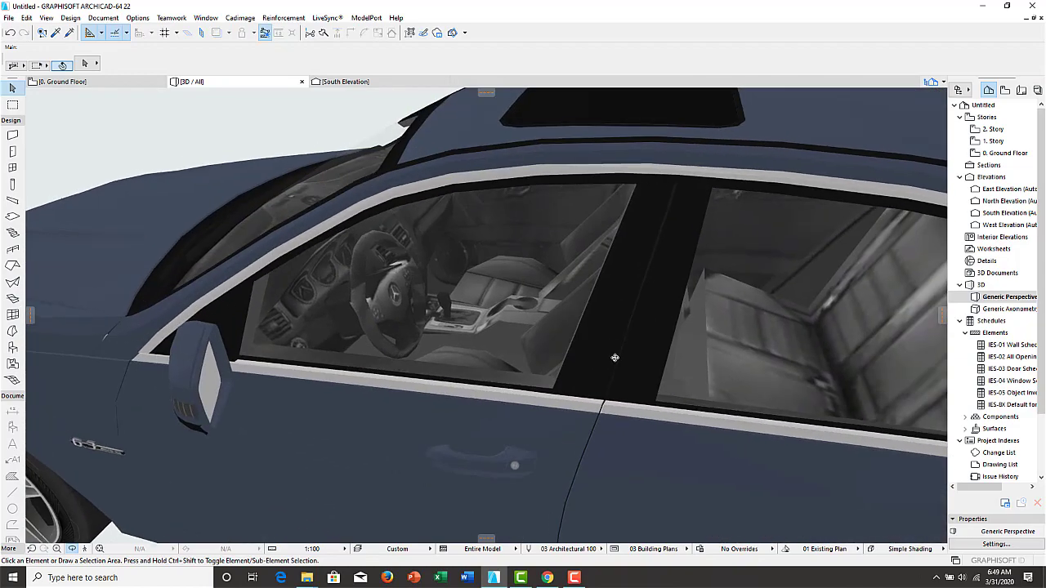
scroll(491, 304, "up", 3)
scroll(491, 305, "up", 3)
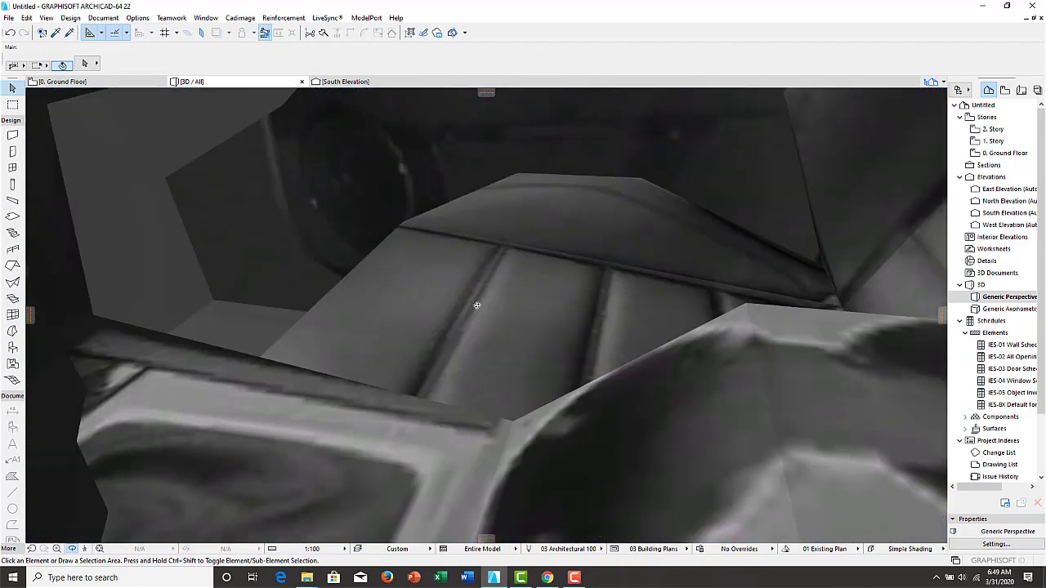
scroll(477, 308, "down", 3)
scroll(482, 311, "down", 3)
scroll(490, 318, "down", 3)
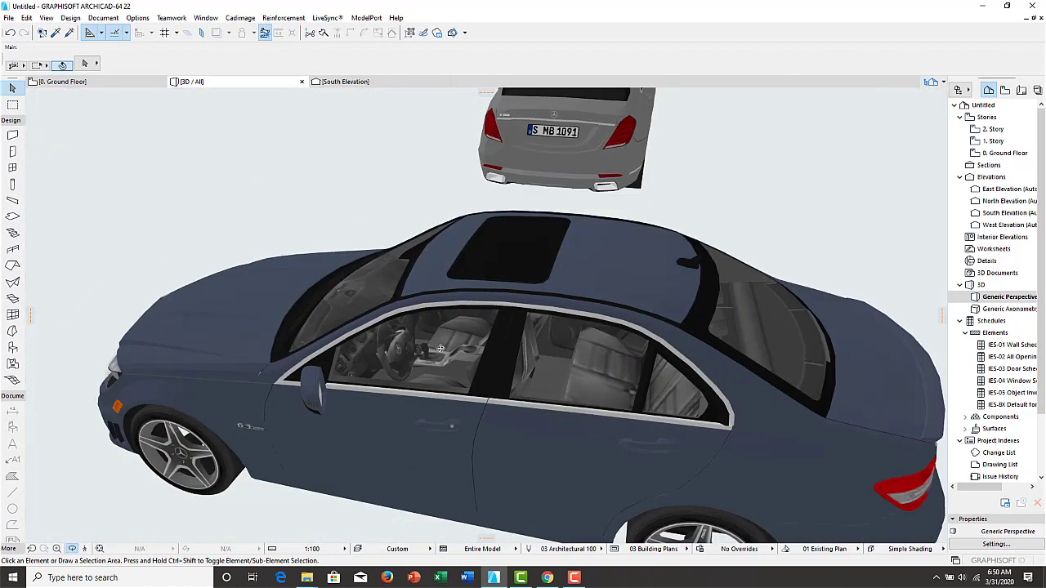
scroll(619, 372, "down", 2)
mouse_move(619, 372)
middle_mouse_down("shift")
mouse_move(564, 404)
mouse_move(483, 416)
mouse_move(545, 312)
middle_mouse_up("shift")
scroll(546, 312, "up", 3)
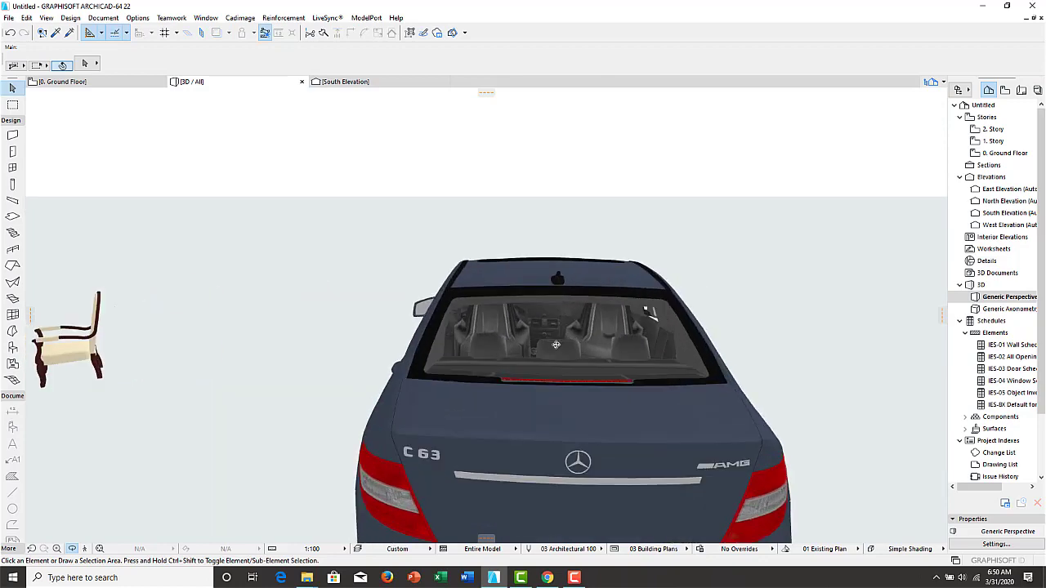
scroll(546, 312, "up", 5)
scroll(546, 312, "up", 2)
scroll(546, 312, "up", 2)
scroll(547, 311, "up", 5)
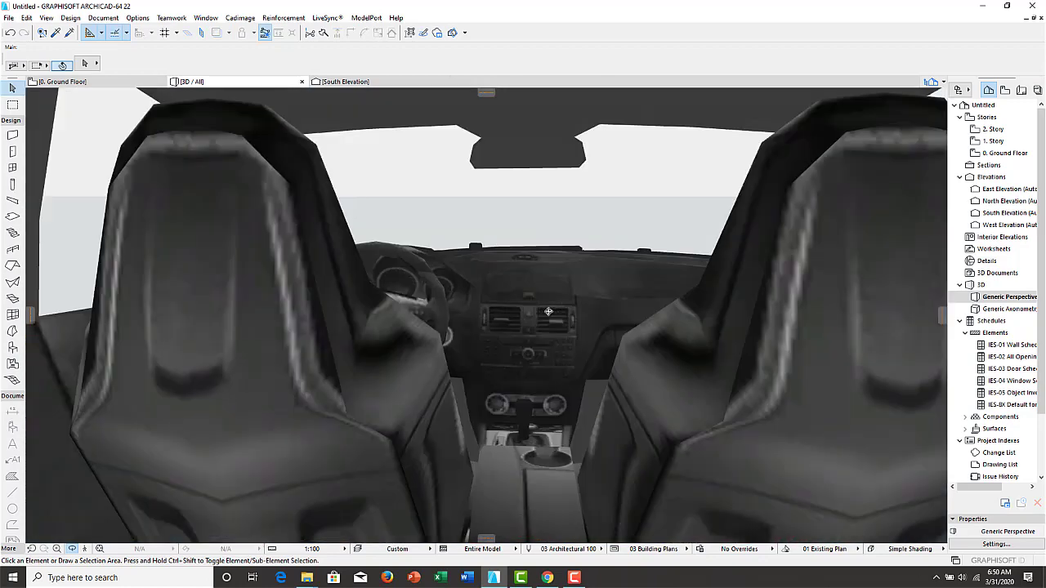
scroll(550, 345, "up", 2)
scroll(539, 355, "up", 3)
scroll(523, 369, "up", 3)
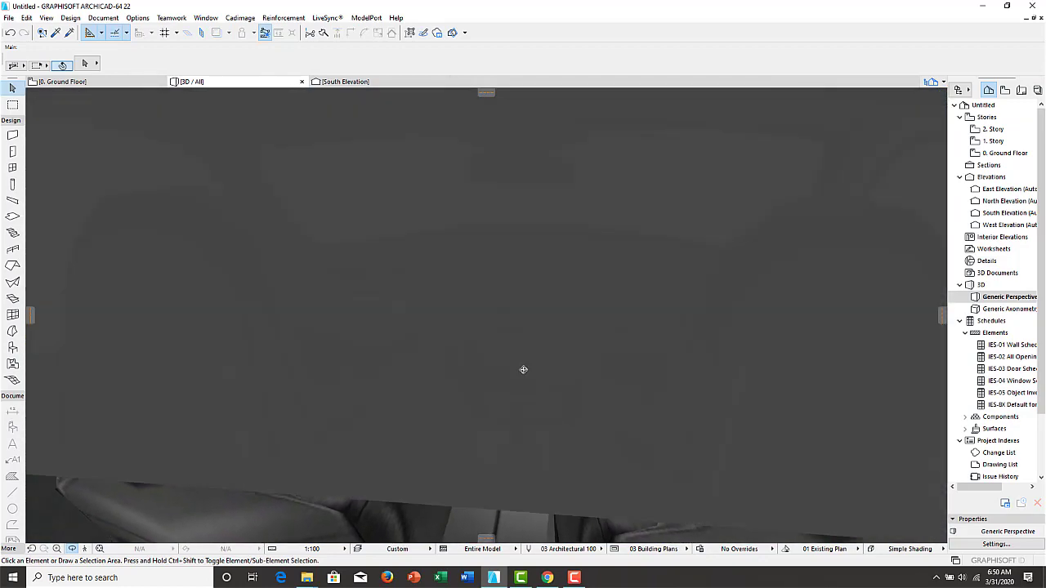
scroll(522, 365, "up", 2)
scroll(530, 367, "up", 2)
scroll(554, 369, "up", 2)
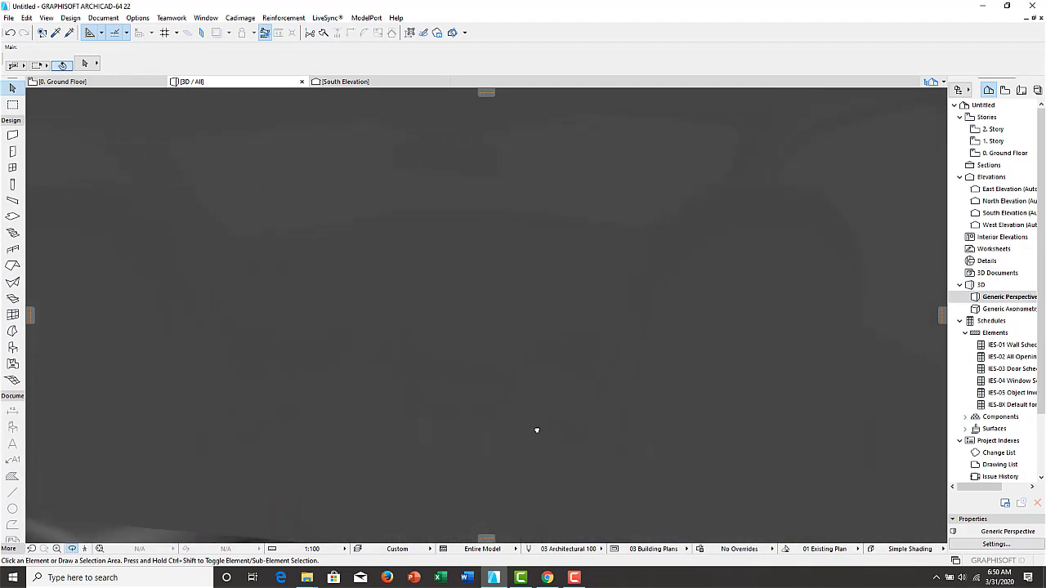
middle_click_drag(561, 369, 485, 452, "shift")
mouse_move(464, 488)
middle_mouse_down("shift")
mouse_move(573, 252)
mouse_move(493, 401)
middle_mouse_up("shift")
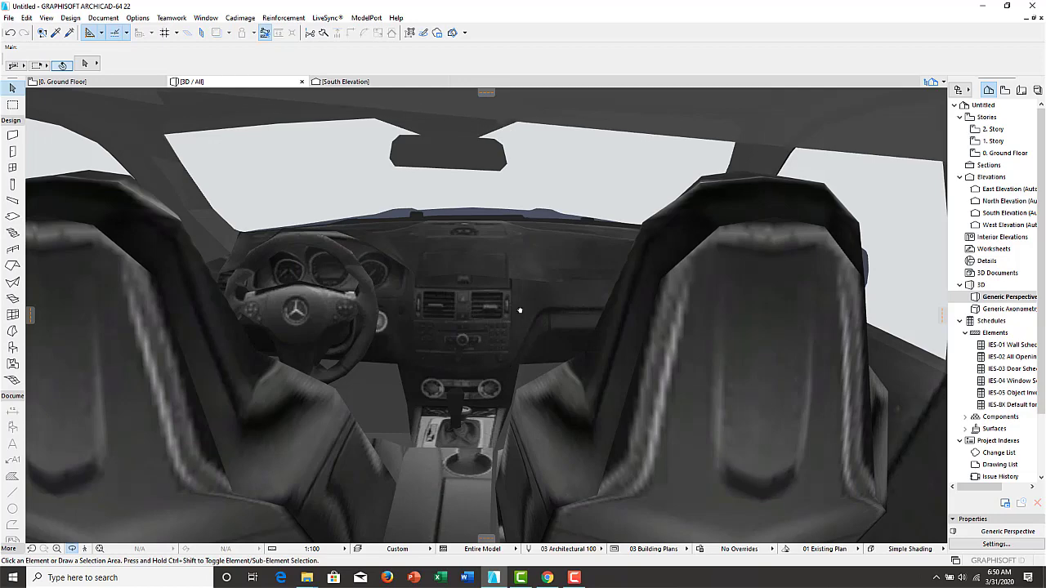
scroll(451, 257, "down", 5)
scroll(517, 360, "down", 5)
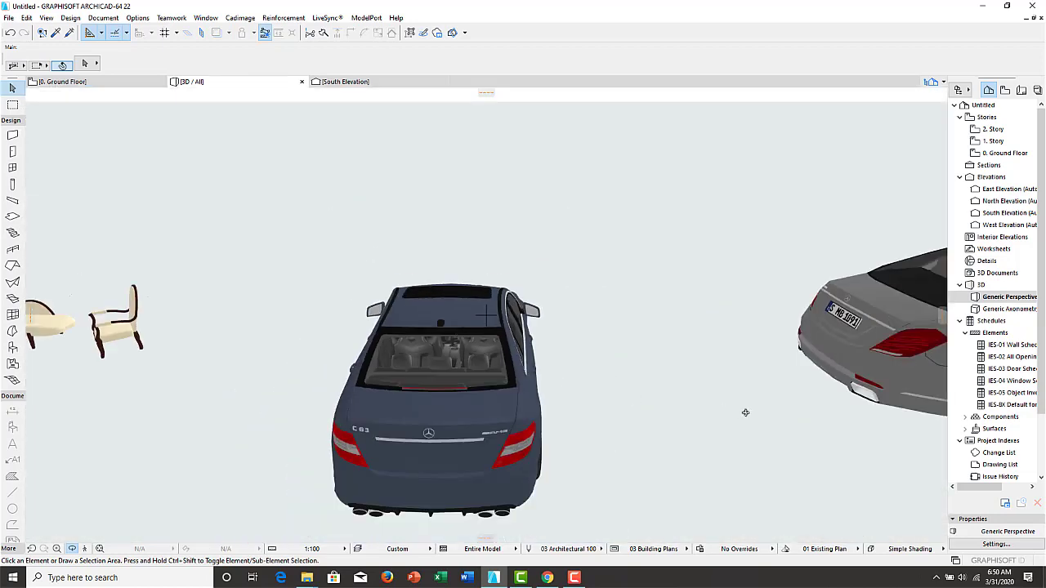
mouse_move(745, 413)
middle_mouse_down("shift")
mouse_move(750, 370)
mouse_move(194, 449)
mouse_move(308, 329)
mouse_move(396, 425)
mouse_move(500, 432)
mouse_move(248, 390)
mouse_move(630, 367)
mouse_move(510, 460)
mouse_move(428, 365)
middle_mouse_up("shift")
Step: On the Ground Floor plan, delete the small chair object
left_click(109, 80)
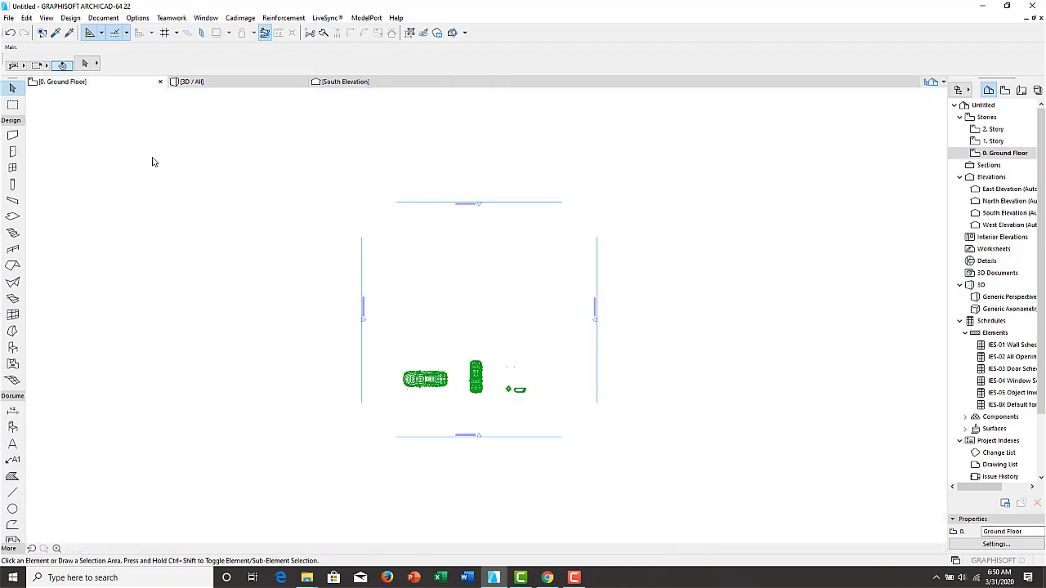
left_click_drag(541, 372, 504, 416)
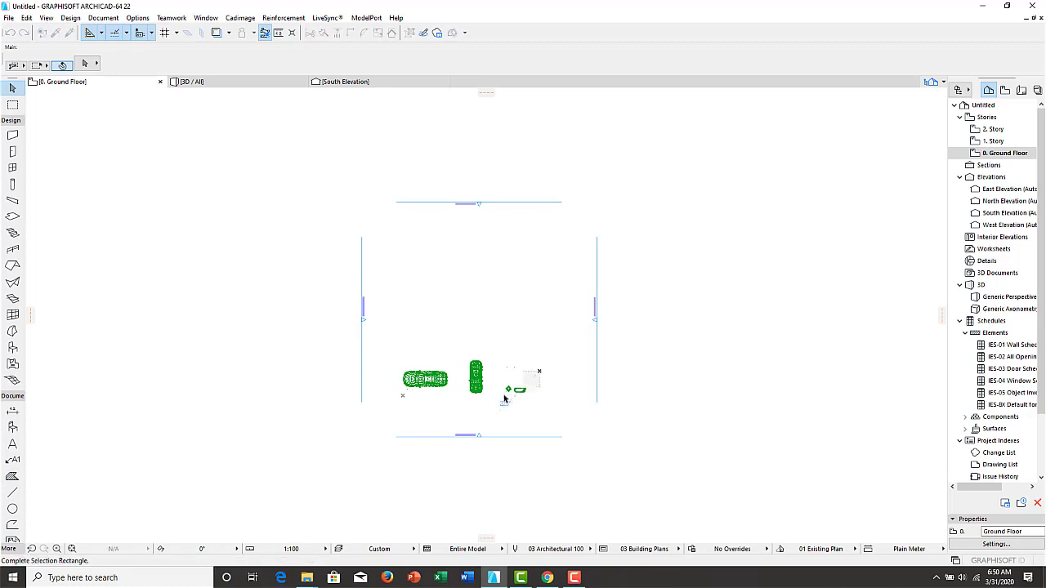
key("Delete")
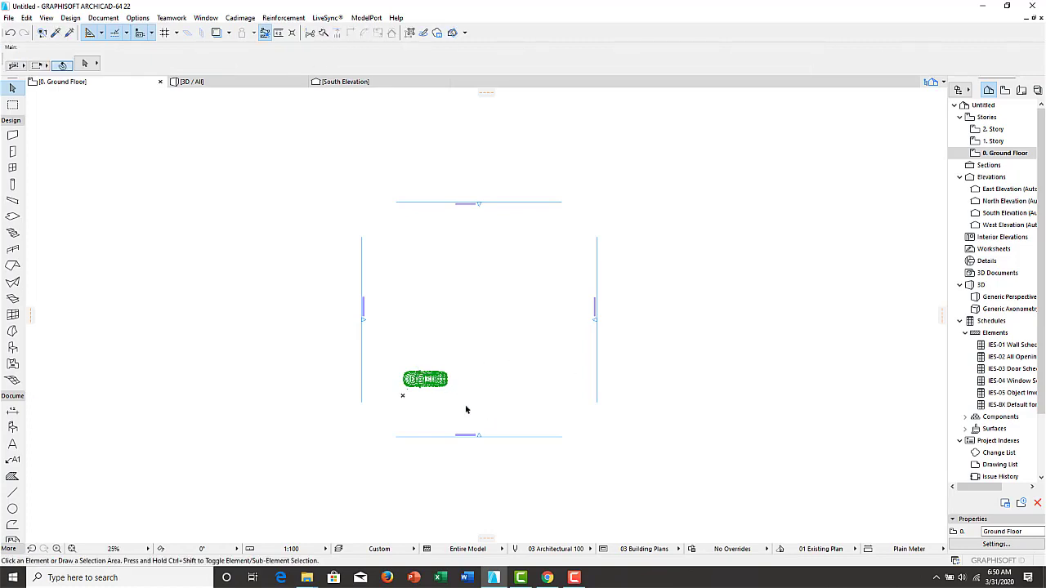
key("ctrl+z")
left_click(559, 413)
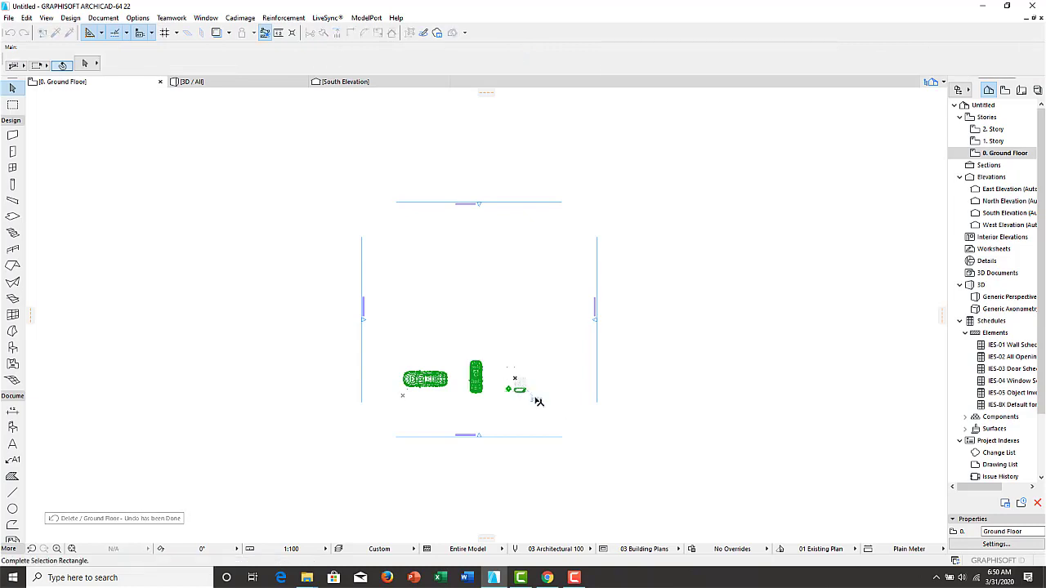
left_click(522, 403)
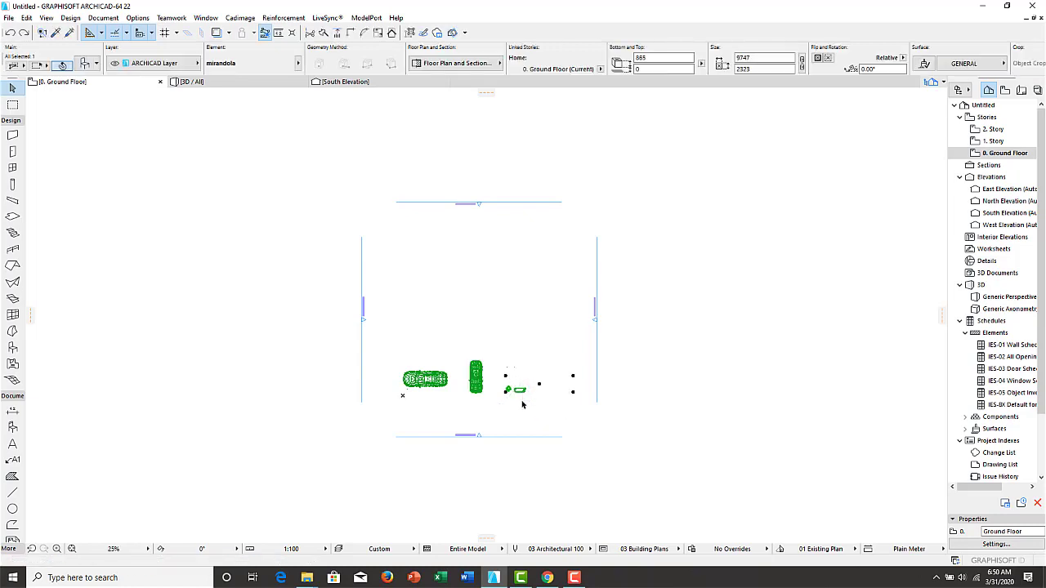
key("Delete")
Step: Delete the car24 car at the left of the plan
left_click_drag(397, 349, 449, 400)
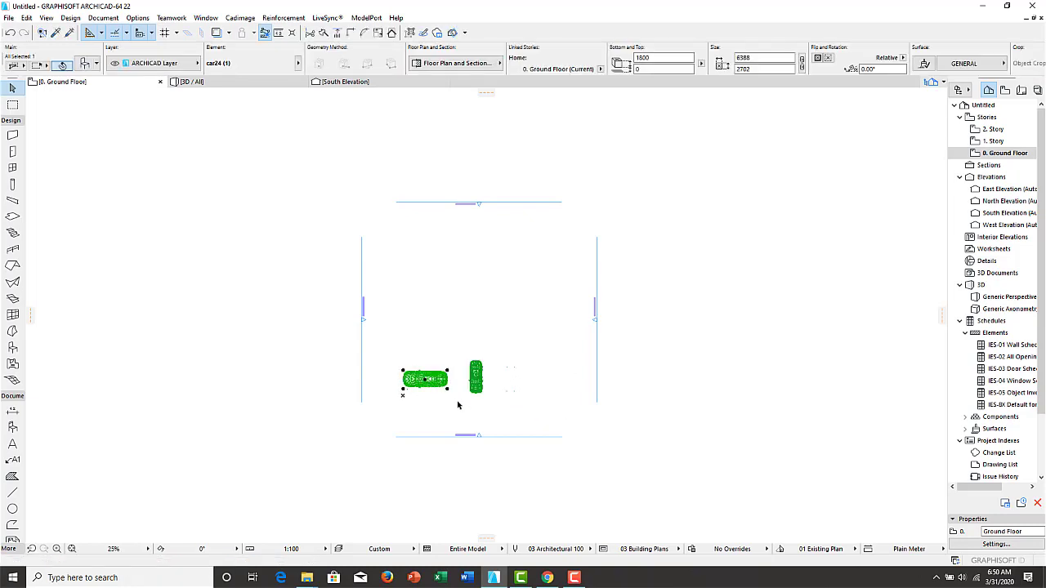
key("Delete")
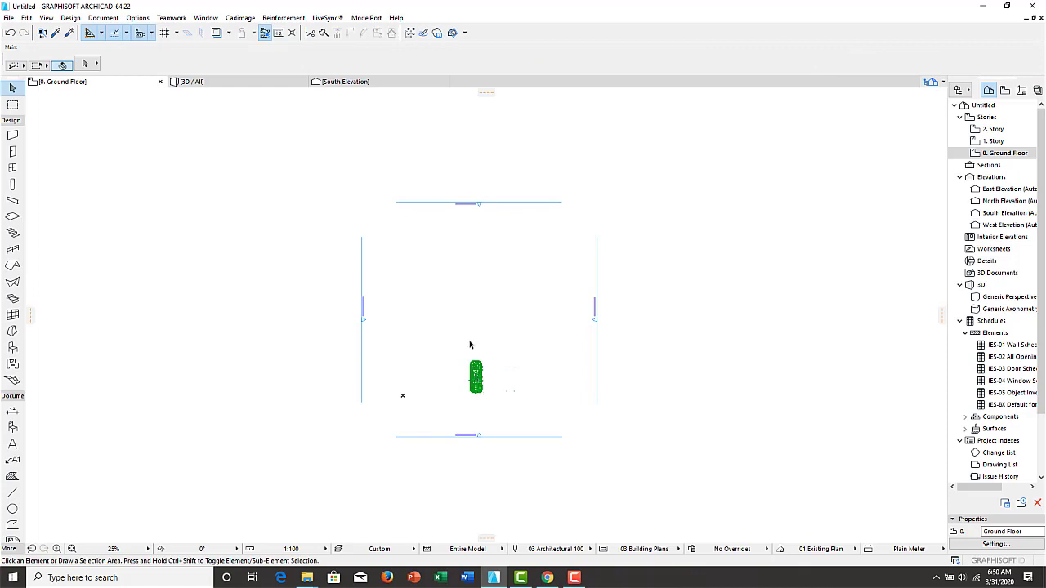
left_click_drag(458, 356, 482, 385)
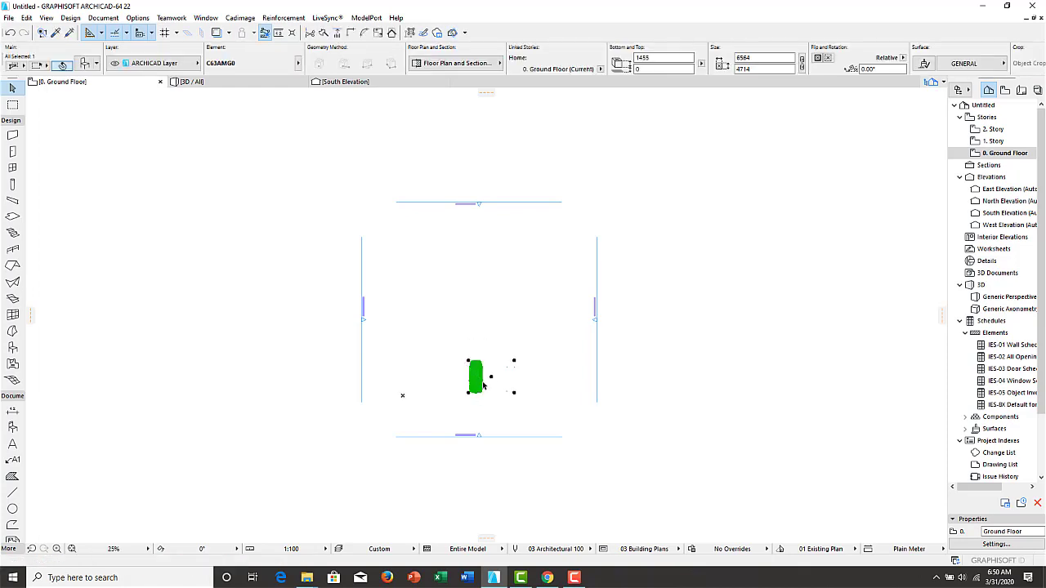
key("Delete")
Step: Move the C63AMG0 car further to the left
left_click_drag(433, 333, 492, 392)
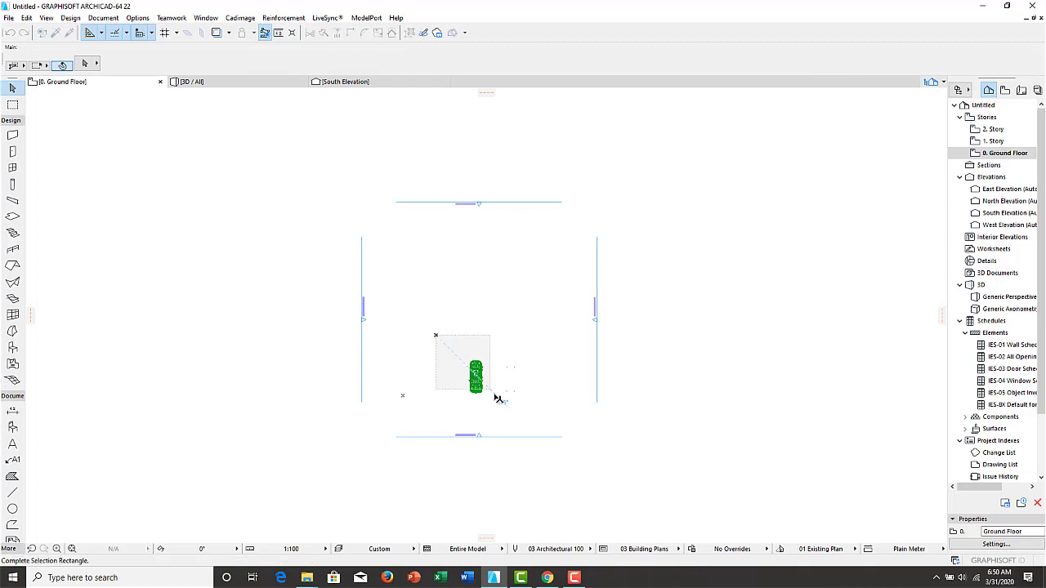
left_click(491, 376)
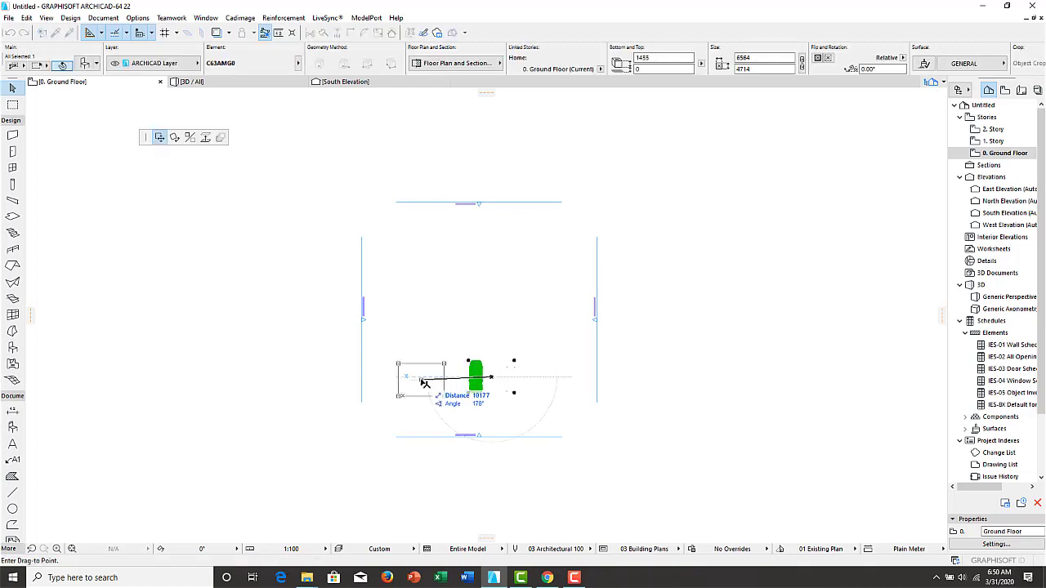
left_click(421, 378)
key("Escape")
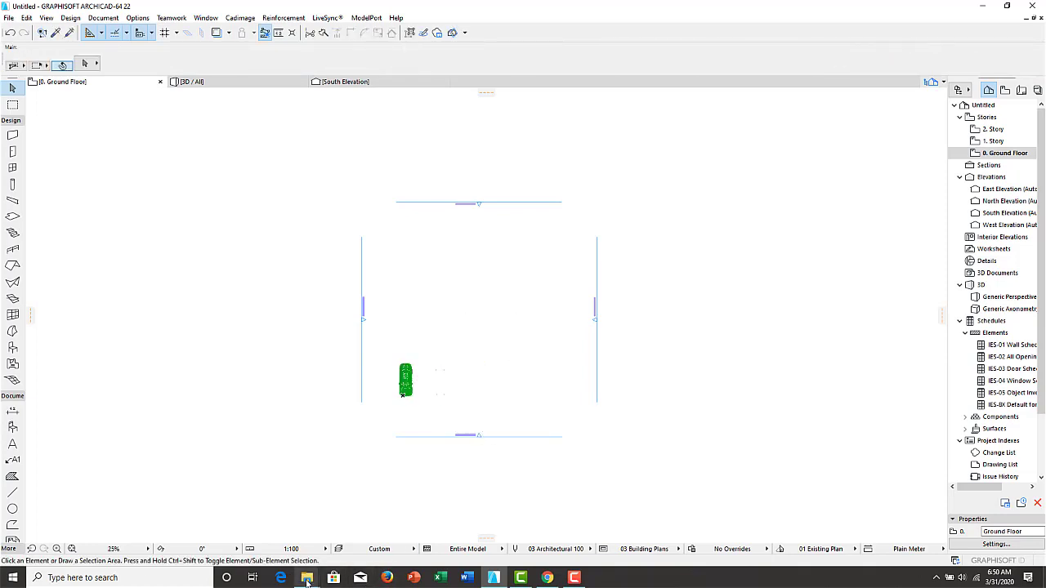
Step: Drag pod-seat.skp from Downloads into the plan and place it beside the car
left_click(333, 498)
scroll(618, 349, "down", 5)
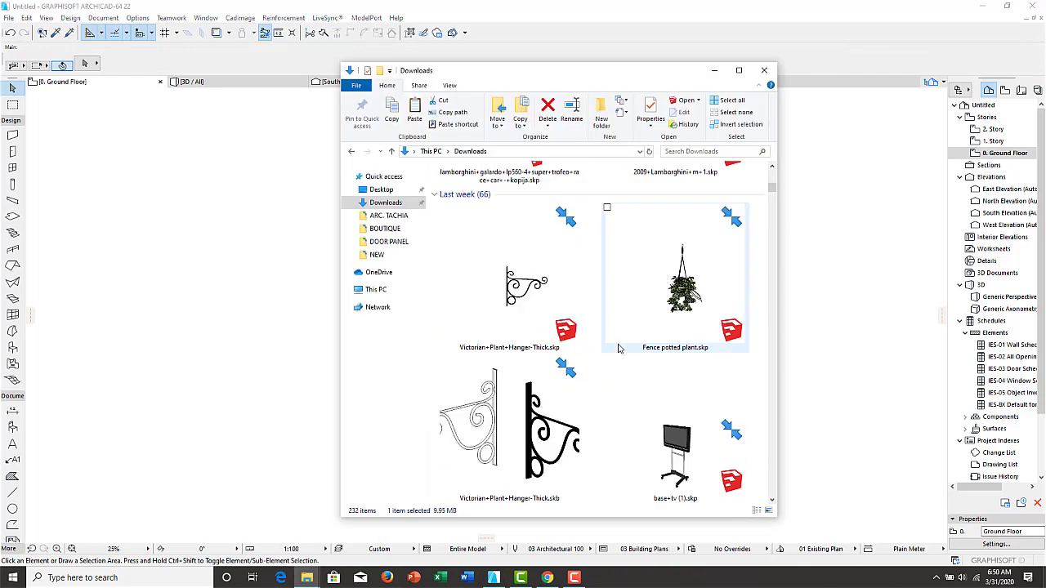
scroll(618, 349, "down", 2)
scroll(619, 351, "down", 2)
scroll(616, 359, "down", 3)
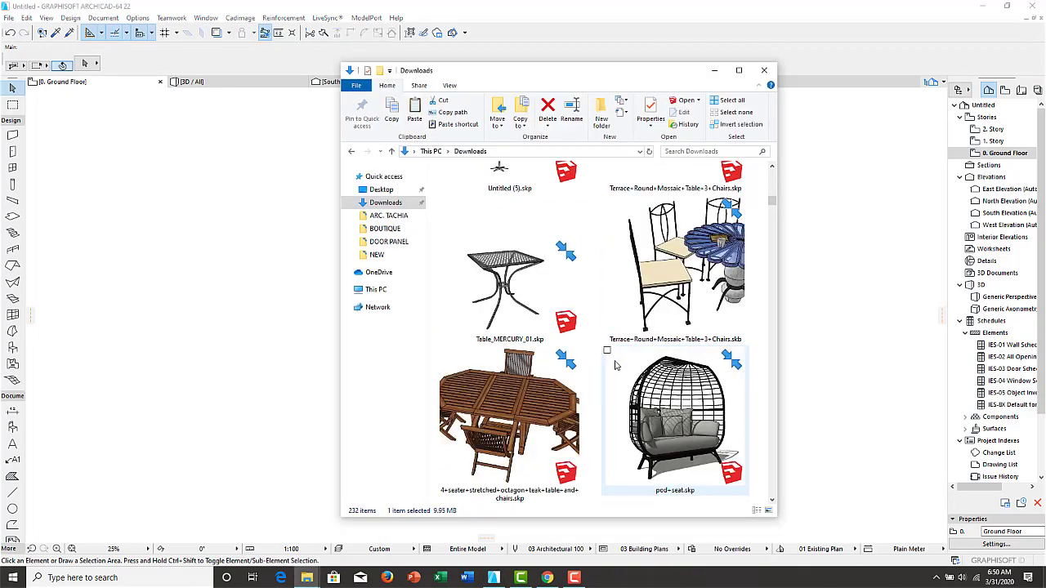
left_click(669, 437)
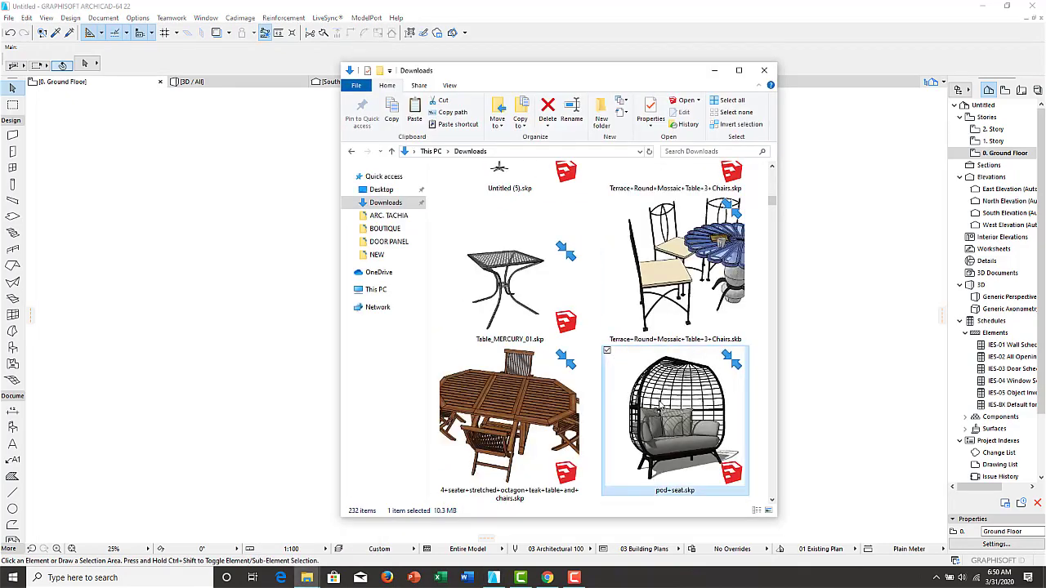
mouse_move(675, 418)
scroll(707, 459, "down", 3)
scroll(685, 301, "up", 1)
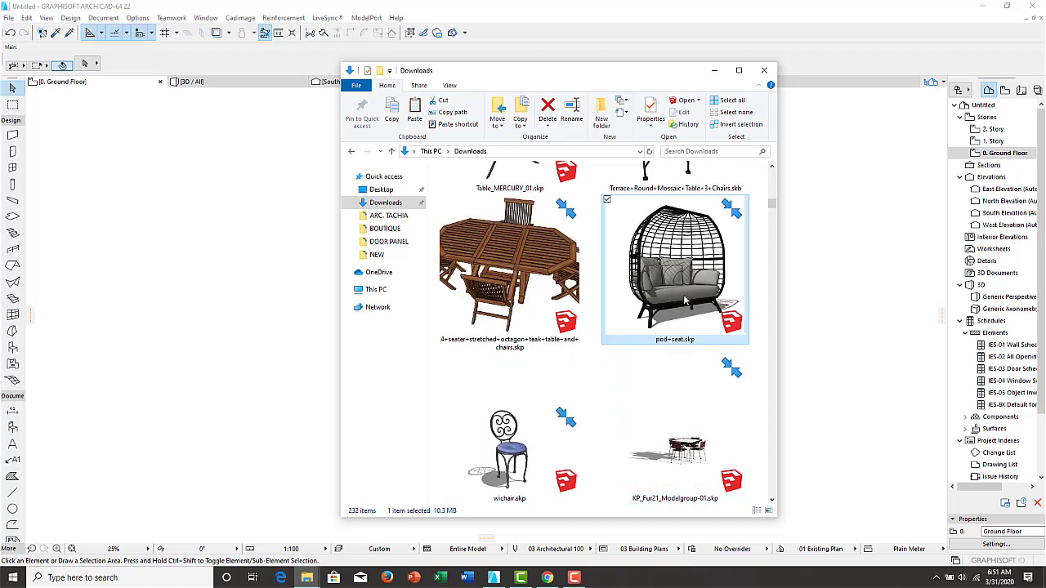
mouse_move(687, 272)
left_mouse_down()
mouse_move(511, 570)
mouse_move(437, 411)
left_mouse_up()
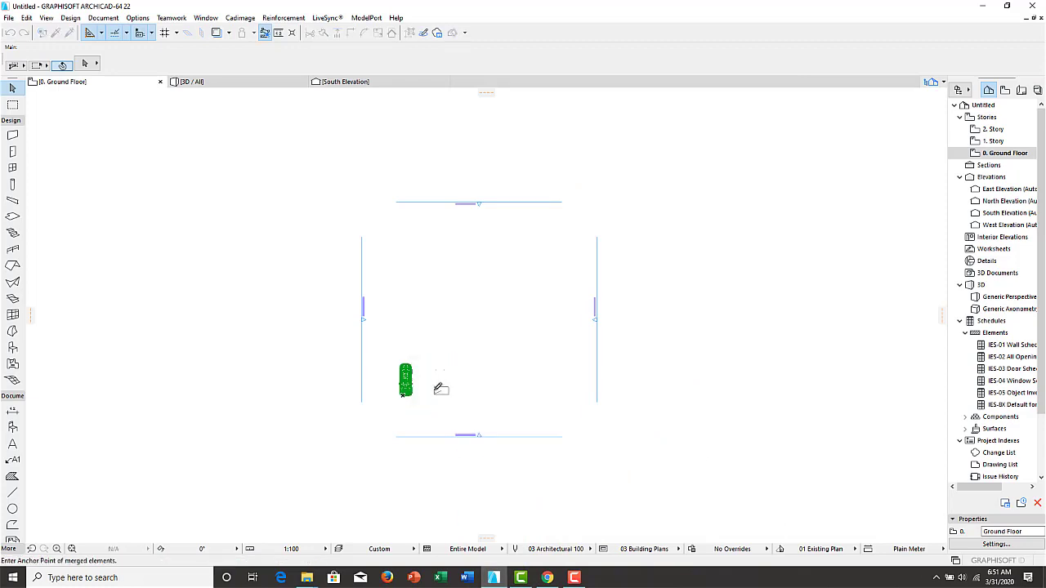
left_click(439, 390)
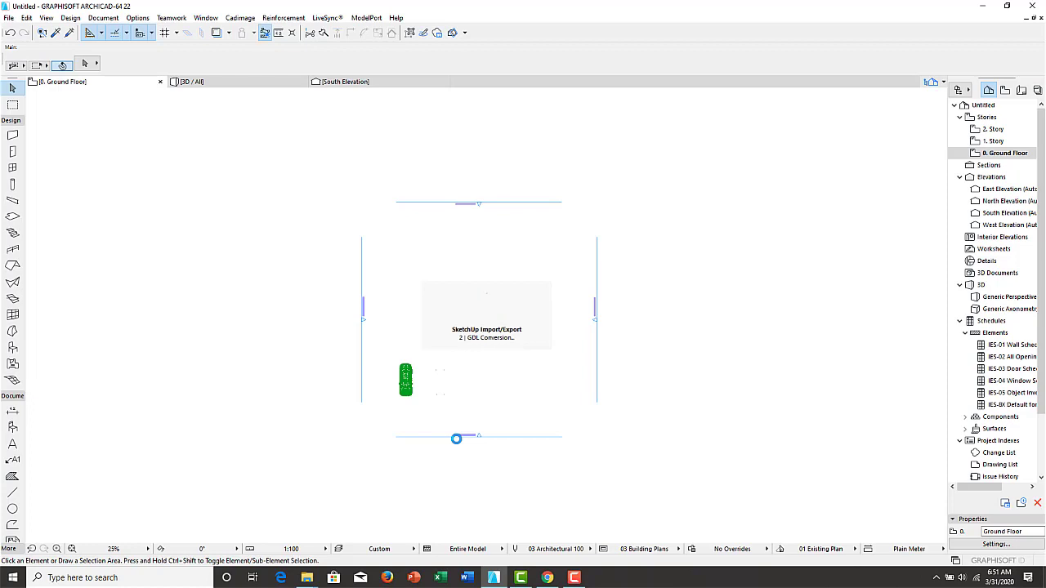
Step: Zoom in on the plan and switch to the 3D view
scroll(448, 386, "up", 2)
scroll(449, 376, "up", 5)
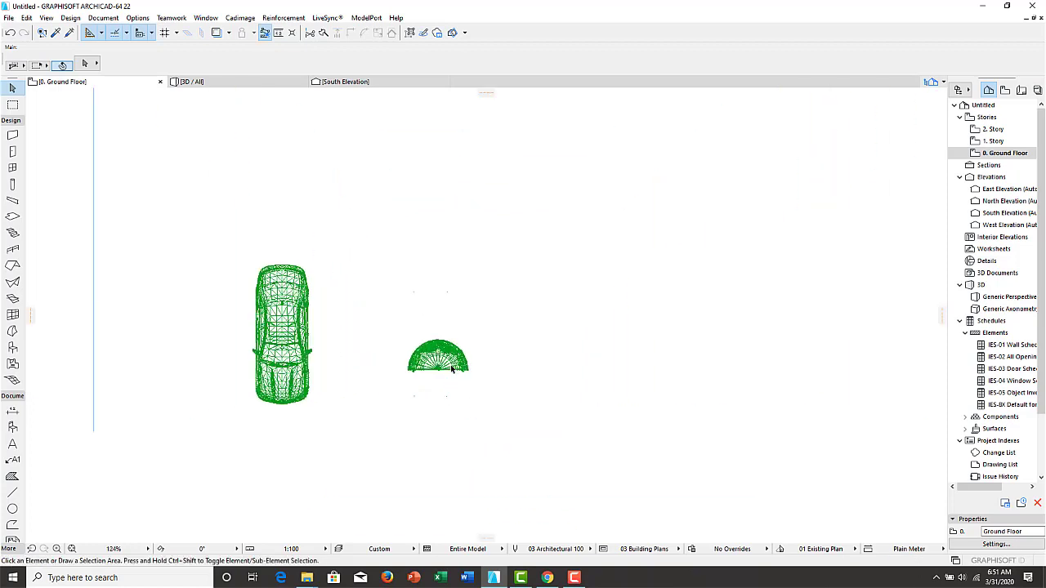
scroll(451, 368, "up", 1)
left_click(210, 83)
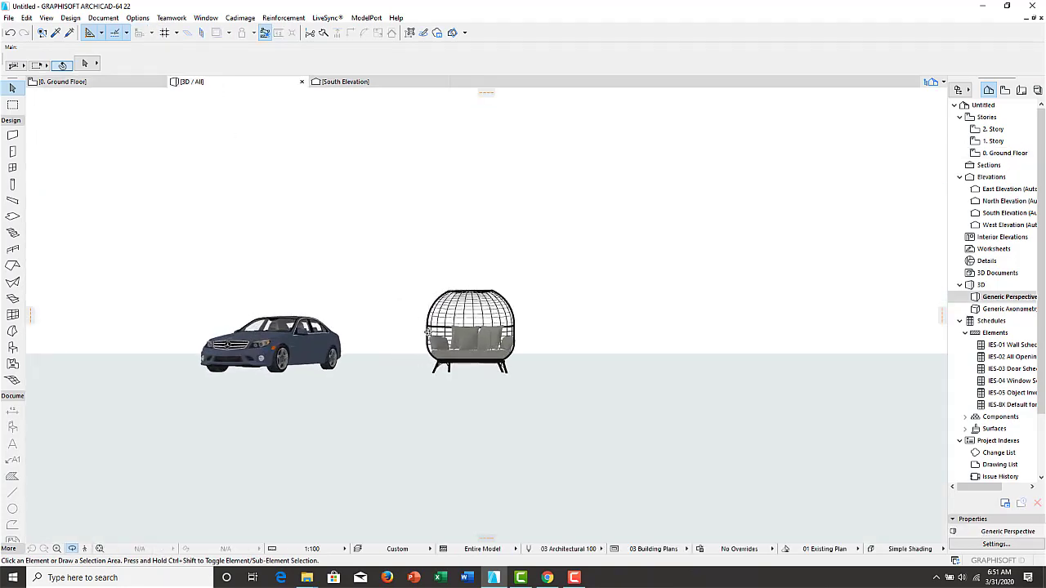
Step: Orbit the 3D view to see the pod seat beside the C63AMG car at an angle
mouse_move(509, 353)
middle_mouse_down("shift")
mouse_move(373, 391)
mouse_move(458, 426)
mouse_move(253, 421)
mouse_move(603, 457)
mouse_move(606, 429)
mouse_move(565, 439)
mouse_move(609, 440)
mouse_move(301, 434)
mouse_move(642, 381)
mouse_move(528, 414)
mouse_move(608, 458)
mouse_move(479, 463)
mouse_move(630, 450)
middle_mouse_up("shift")
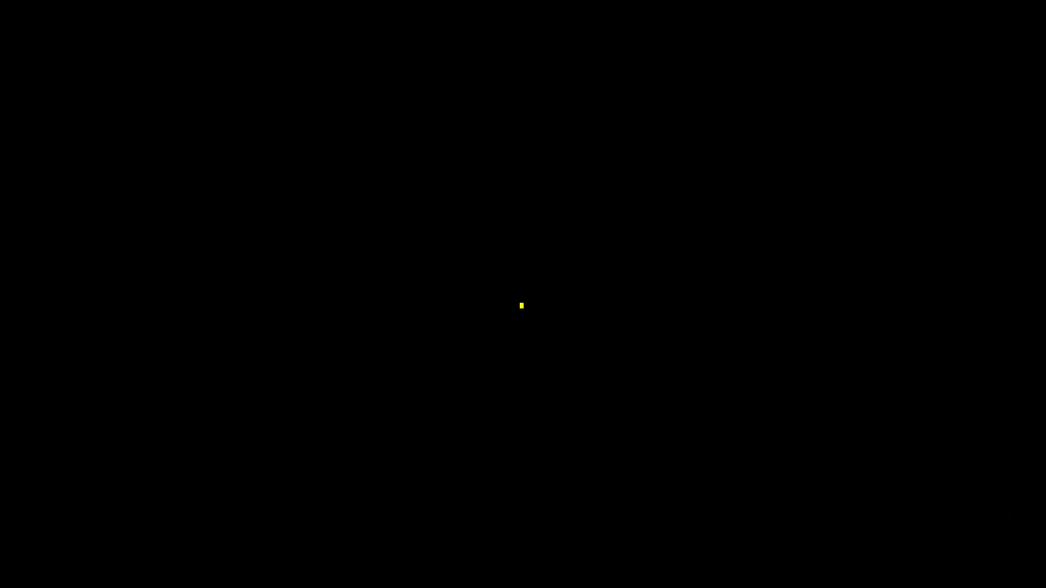